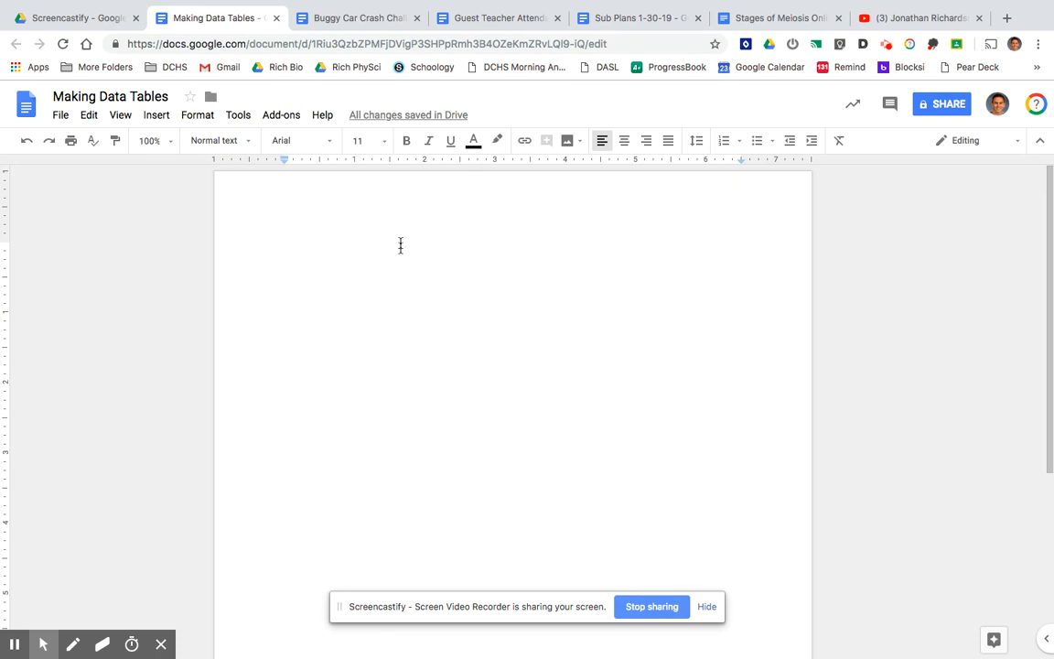
- Insert a table with two columns and three rows two lines below the start of the document
{"action": "key", "text": "Return"}
{"action": "key", "text": "Return"}
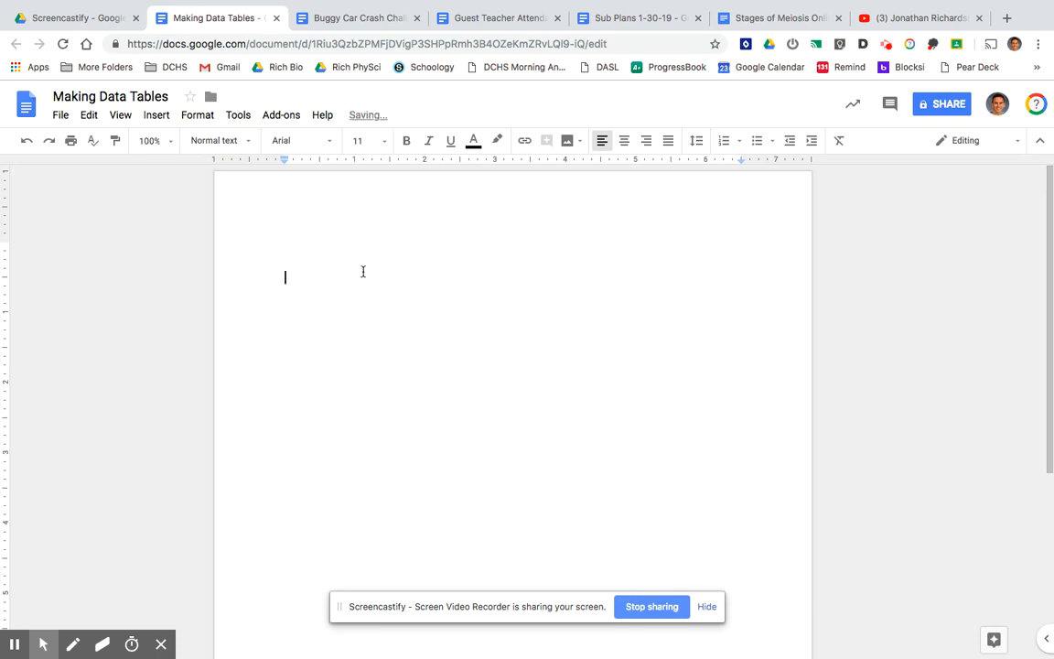
{"action": "left_click", "coordinate": [157, 115]}
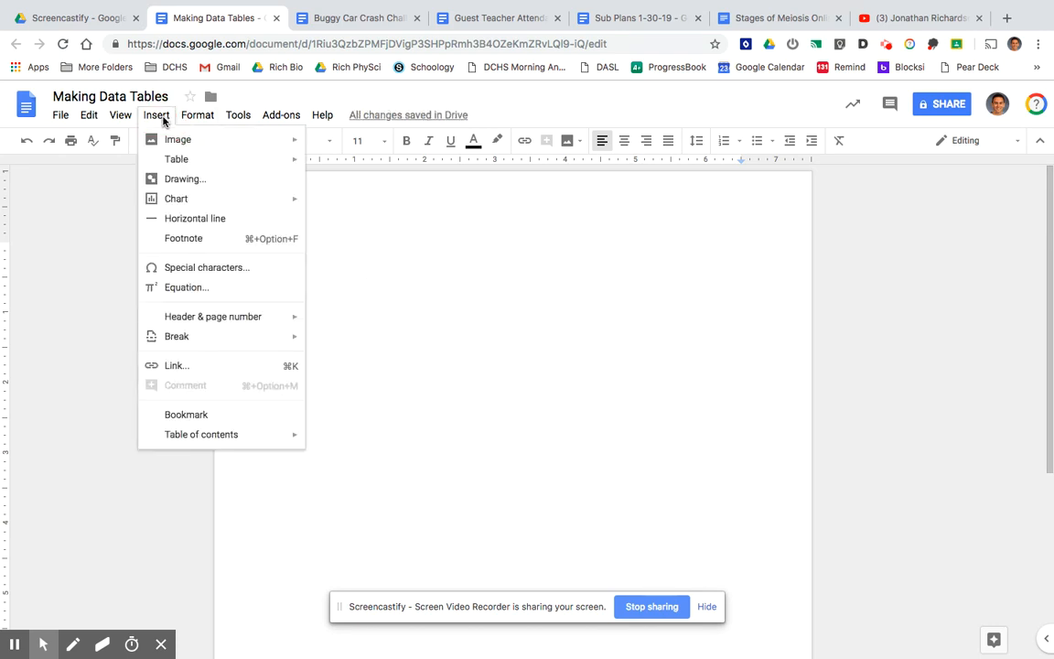
{"action": "mouse_move", "coordinate": [217, 160]}
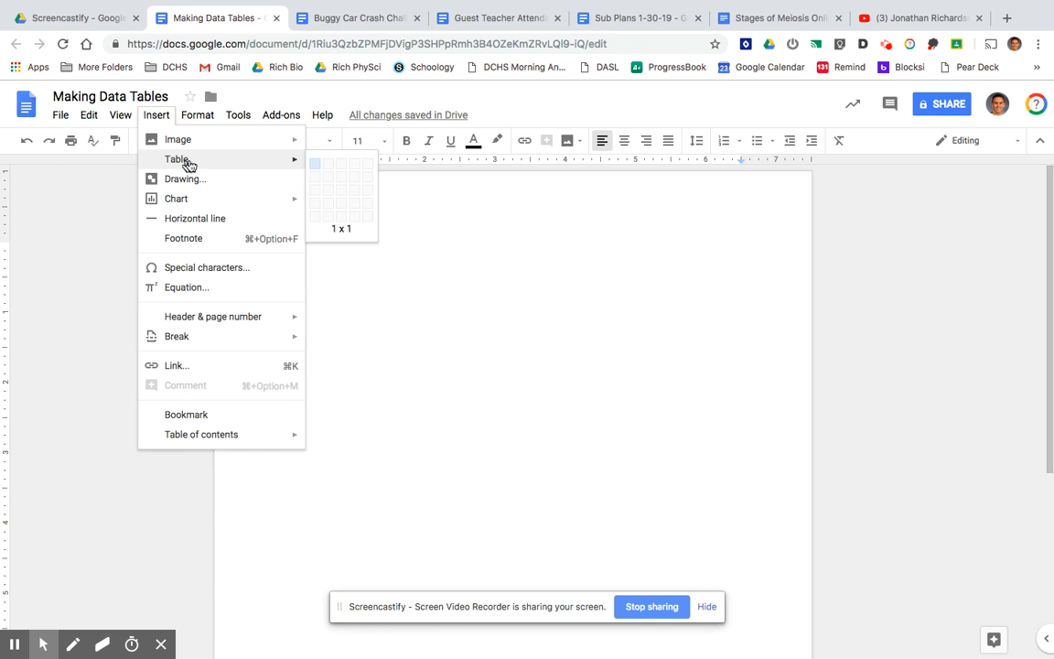
{"action": "left_click", "coordinate": [330, 194]}
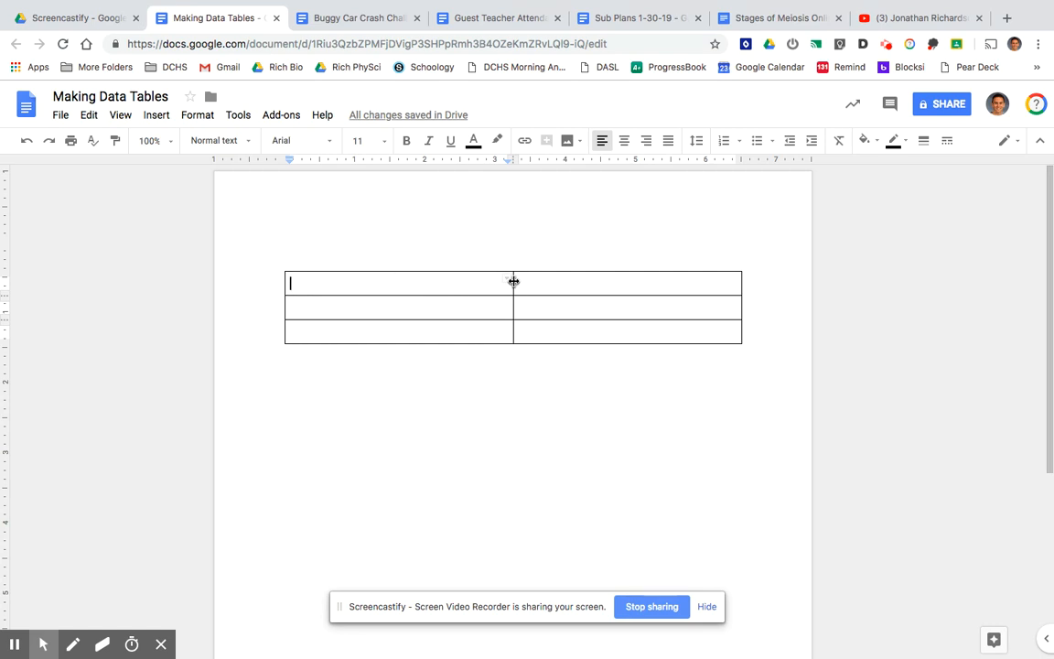
- Move the table's column divider to about 2 inches and its right edge to about 4.75 inches from the left margin
{"action": "left_click_drag", "start_coordinate": [513, 282], "coordinate": [422, 289]}
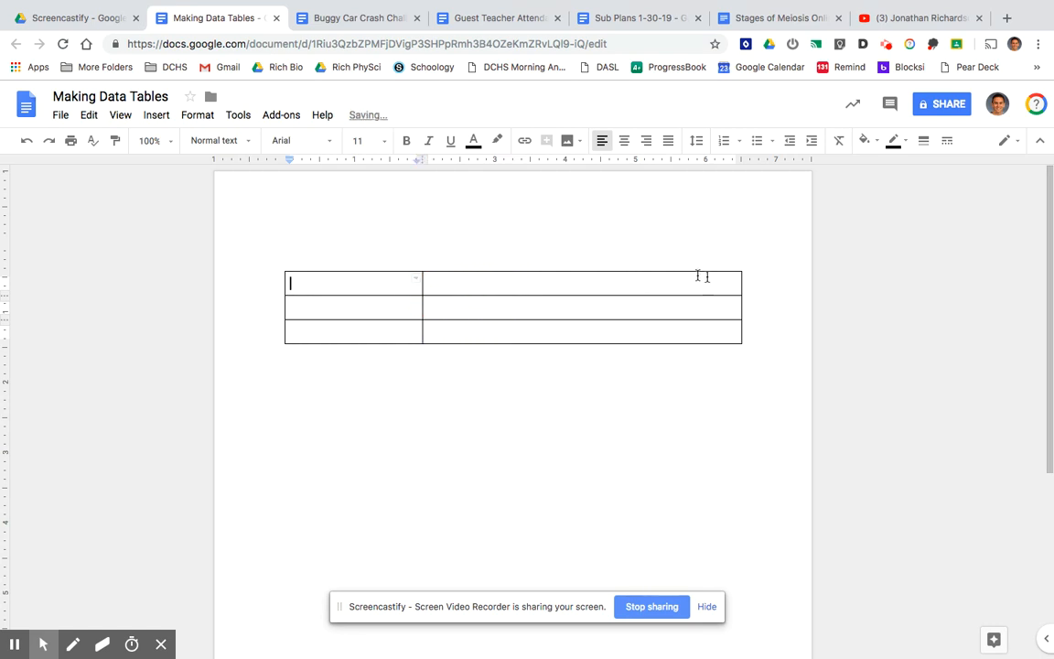
{"action": "left_click_drag", "start_coordinate": [739, 283], "coordinate": [607, 289]}
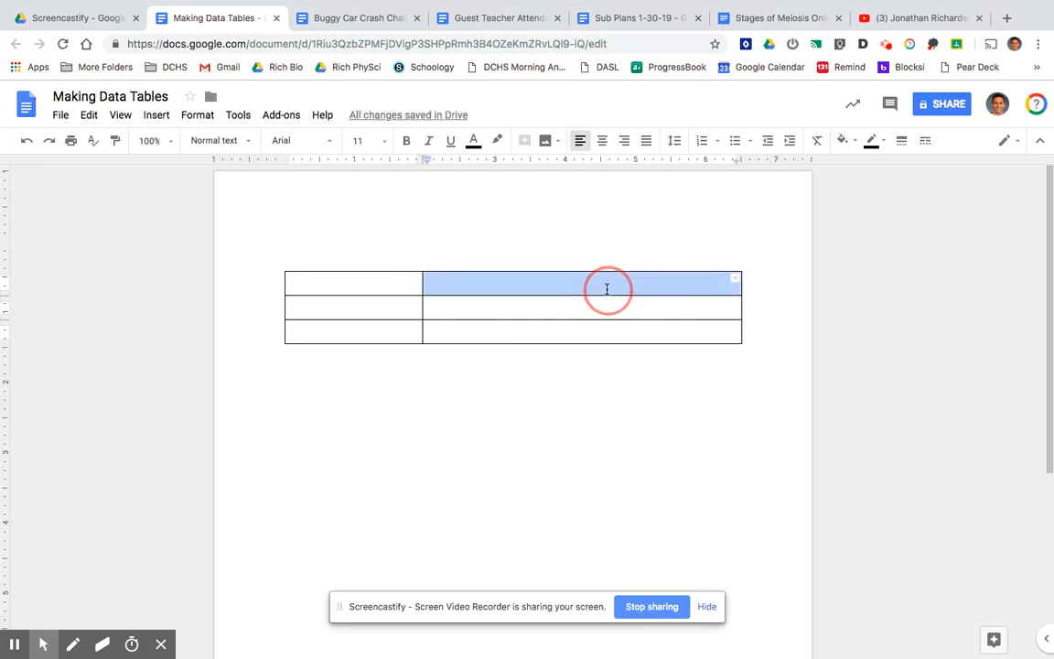
{"action": "left_click", "coordinate": [645, 325]}
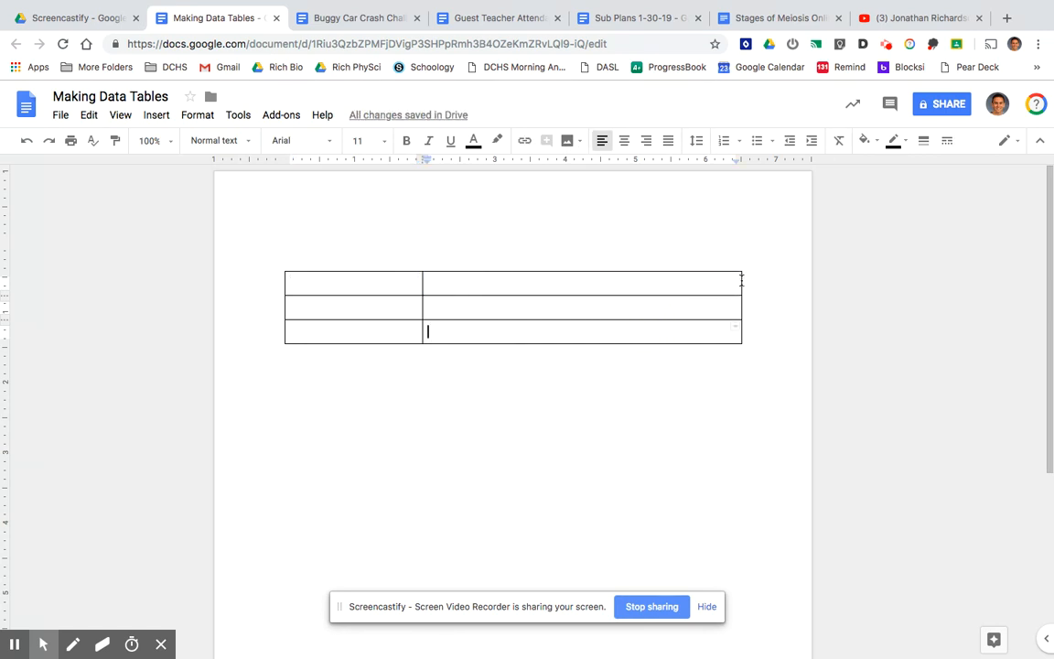
{"action": "left_click_drag", "start_coordinate": [740, 280], "coordinate": [618, 289]}
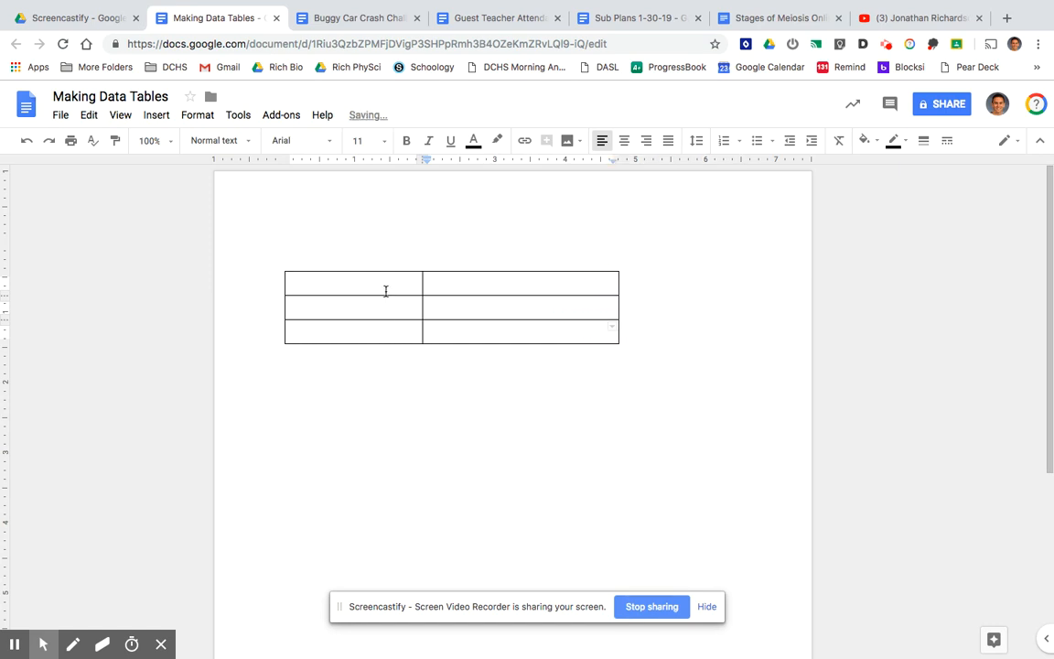
- Distribute the table's columns evenly across all selected cells
{"action": "left_click_drag", "start_coordinate": [391, 280], "coordinate": [479, 320]}
{"action": "right_click", "coordinate": [464, 311]}
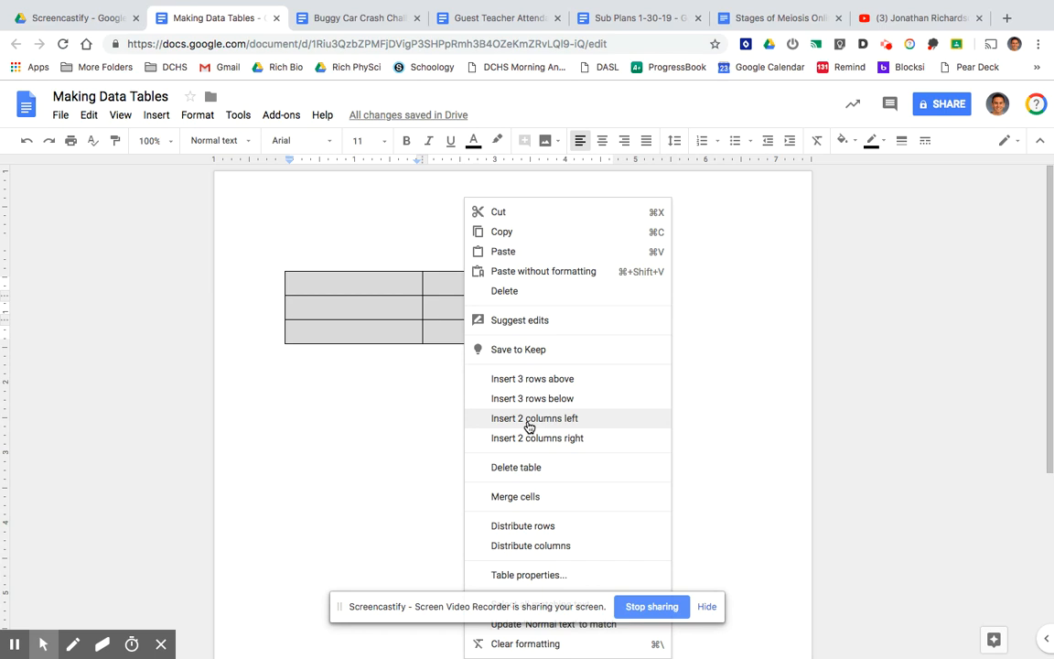
{"action": "left_click", "coordinate": [535, 546]}
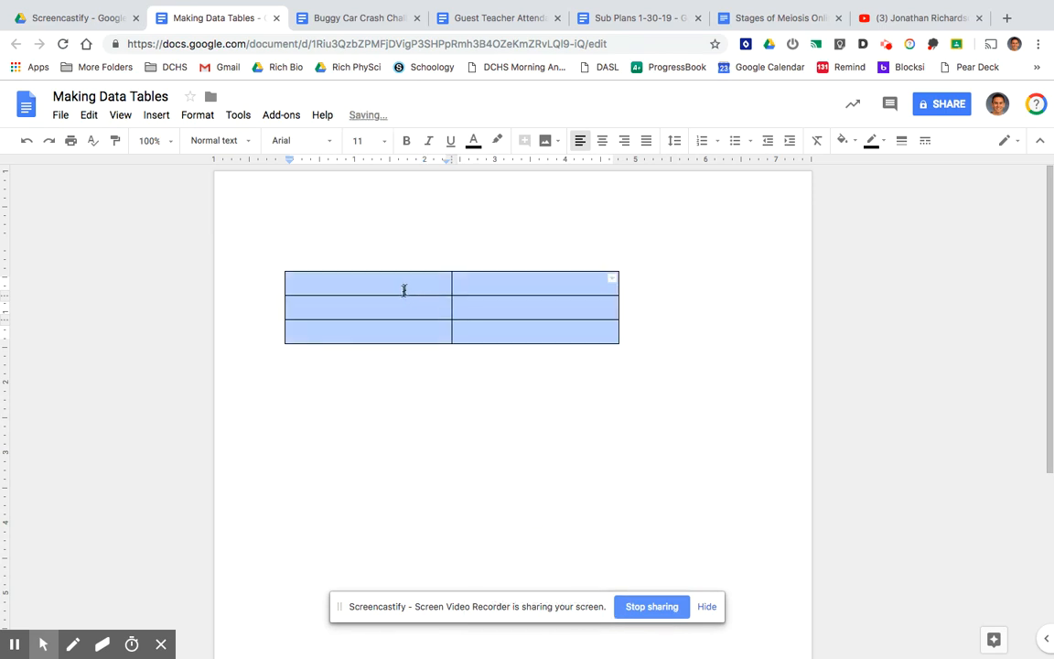
- Stretch the bottom row to about 1.1 inches tall and distribute all three table rows evenly
{"action": "left_click_drag", "start_coordinate": [412, 343], "coordinate": [416, 395]}
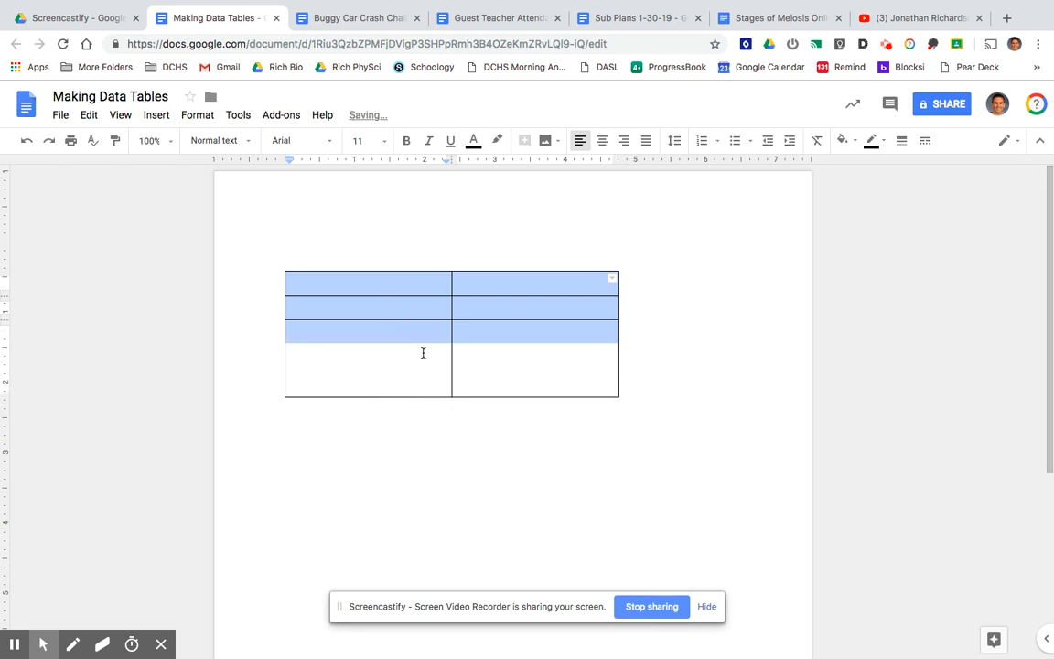
{"action": "left_click", "coordinate": [436, 359]}
{"action": "left_click_drag", "start_coordinate": [448, 327], "coordinate": [392, 298]}
{"action": "right_click", "coordinate": [393, 298]}
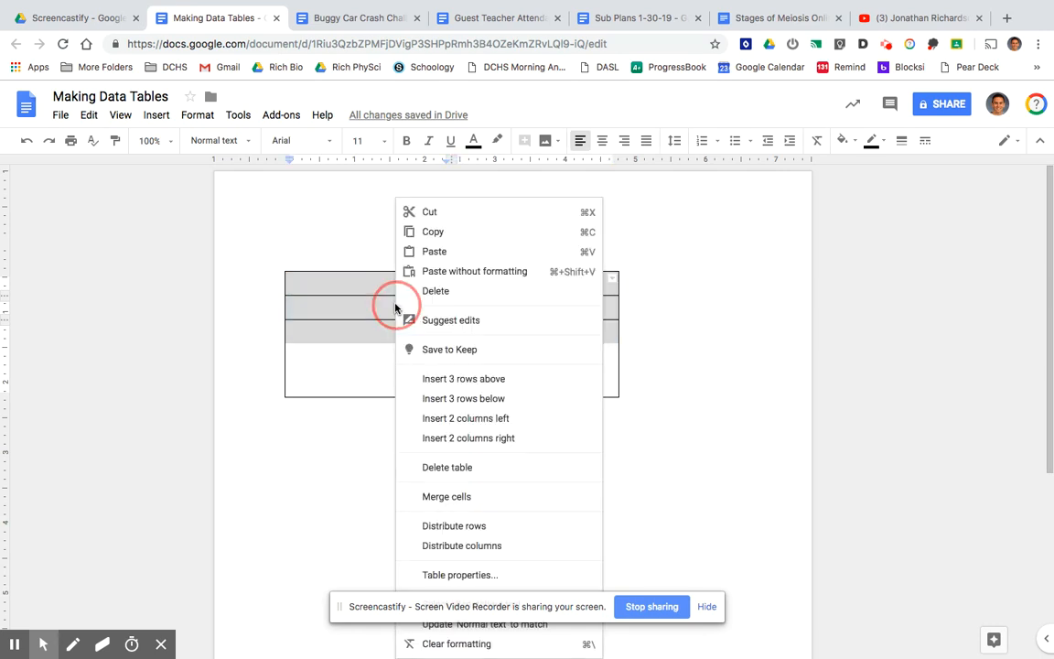
{"action": "left_click", "coordinate": [482, 527]}
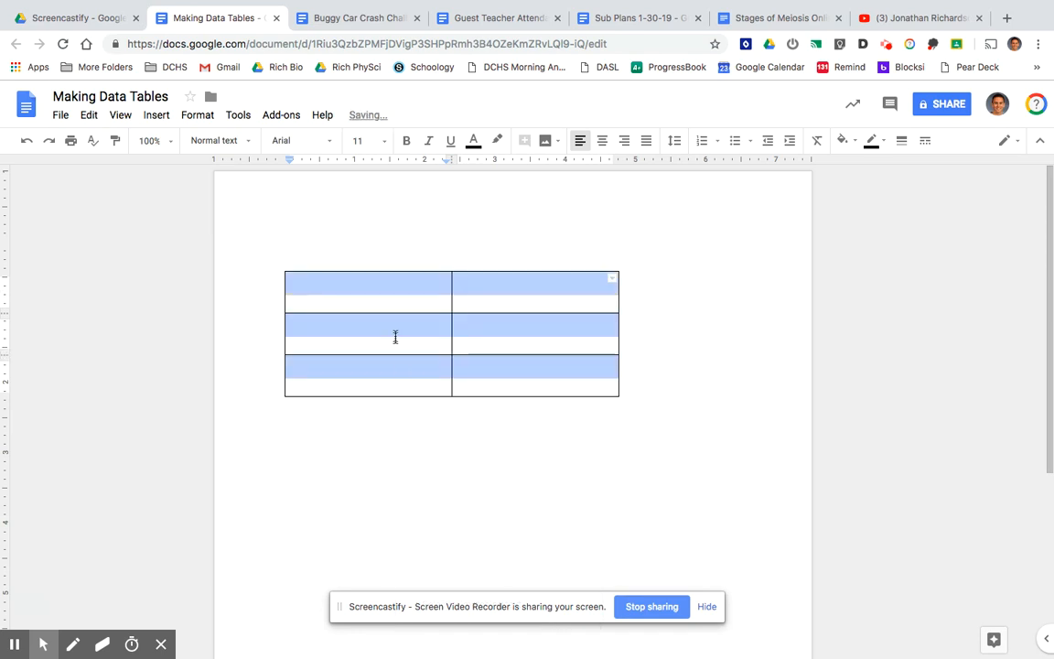
- Set the cell vertical alignment to Middle for all cells in the table properties
{"action": "left_click", "coordinate": [395, 341]}
{"action": "left_click_drag", "start_coordinate": [380, 283], "coordinate": [519, 368]}
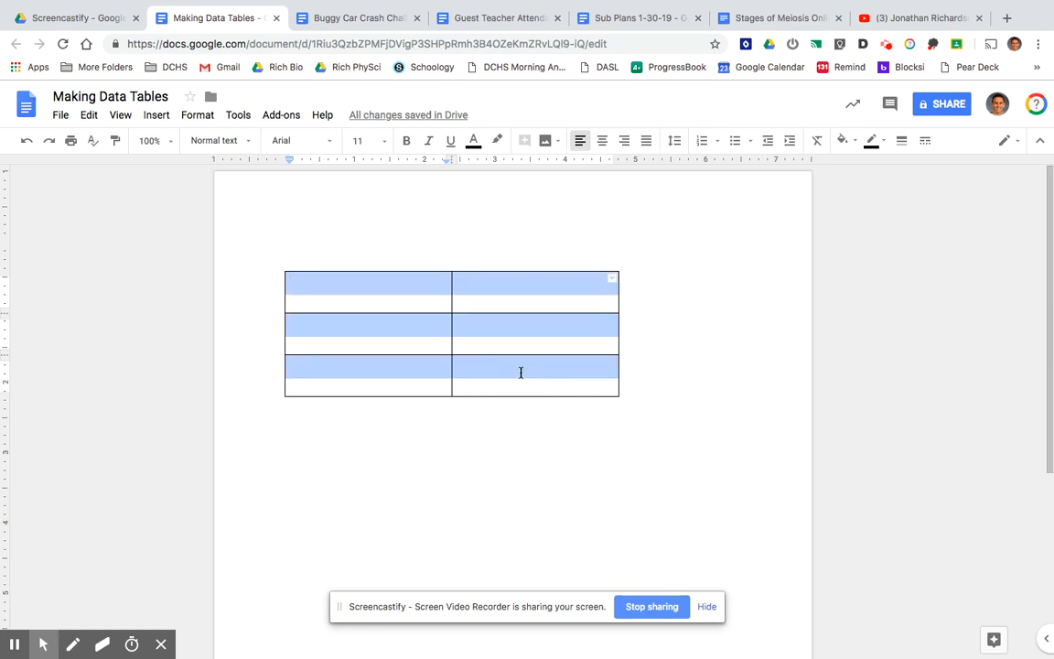
{"action": "right_click", "coordinate": [415, 320]}
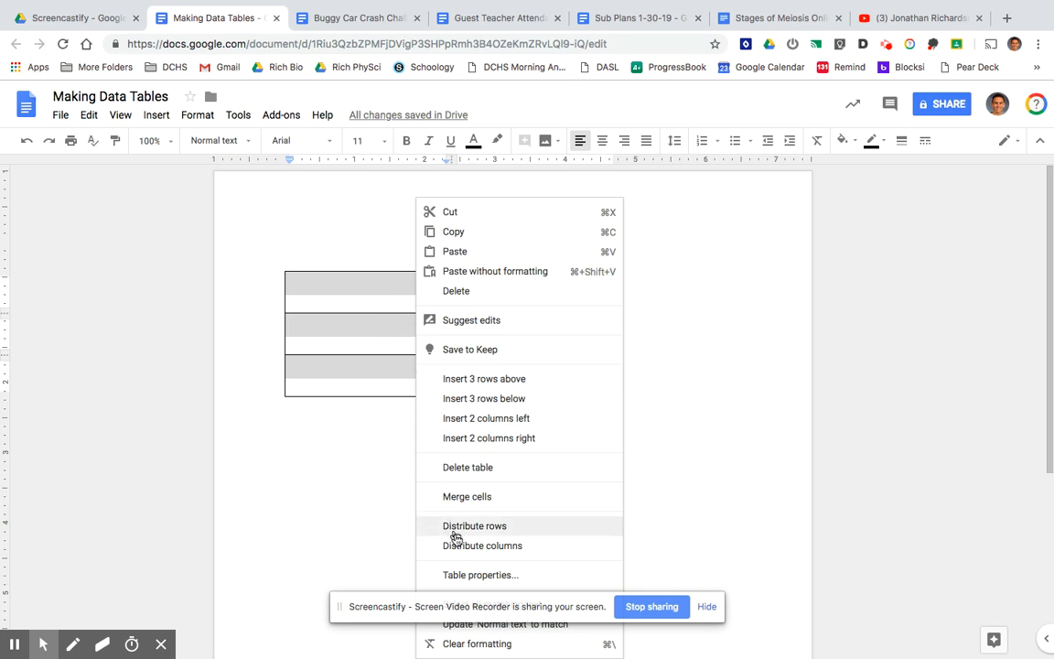
{"action": "left_click", "coordinate": [464, 573]}
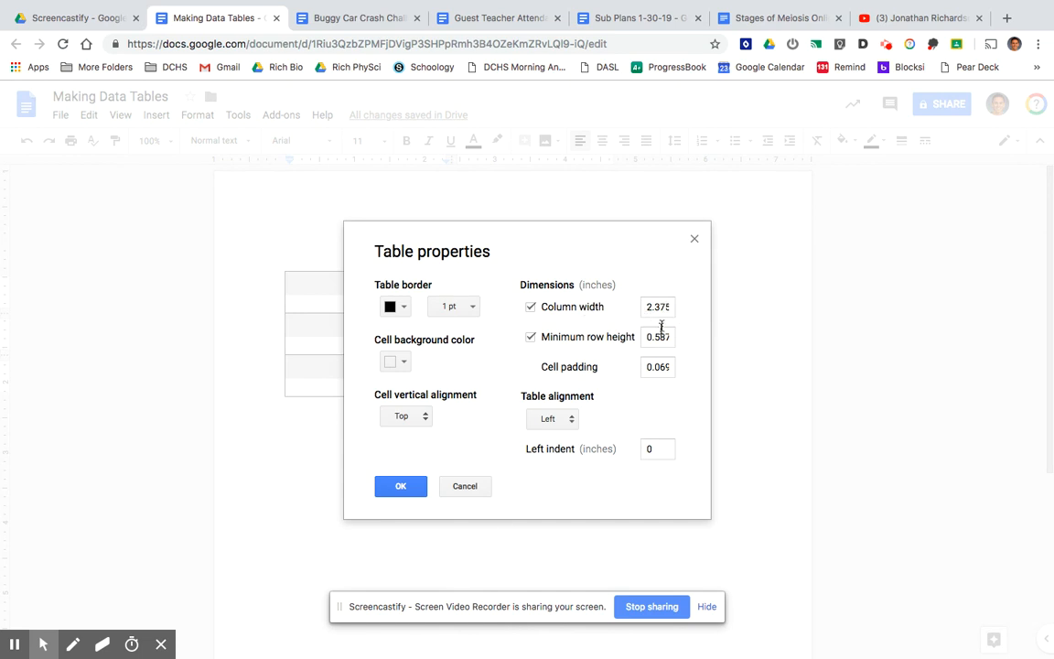
{"action": "left_click", "coordinate": [414, 418]}
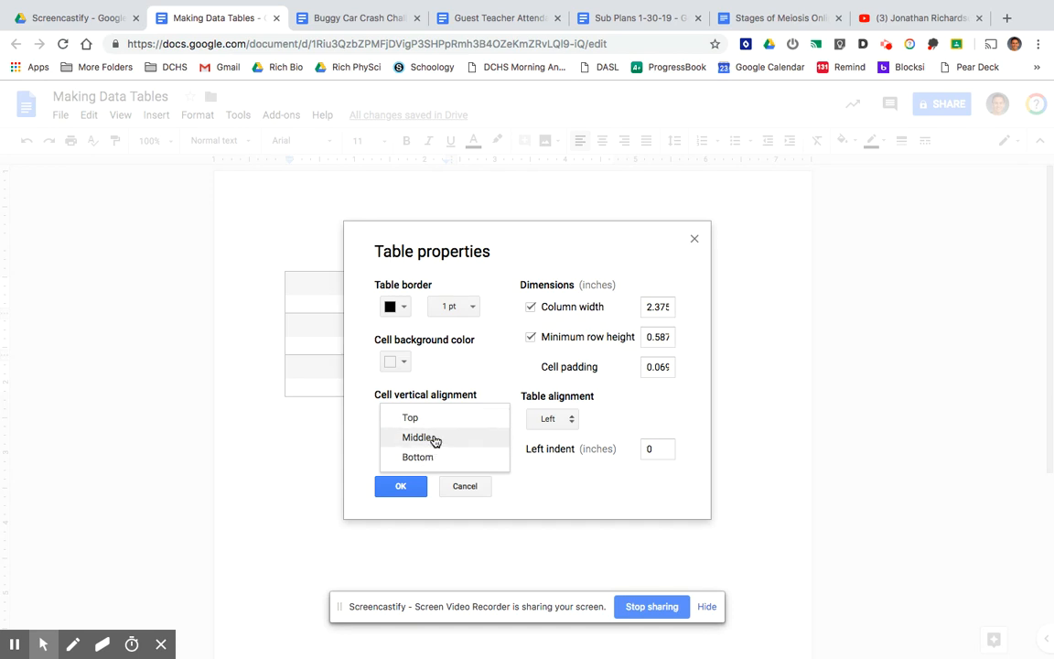
{"action": "left_click", "coordinate": [435, 438]}
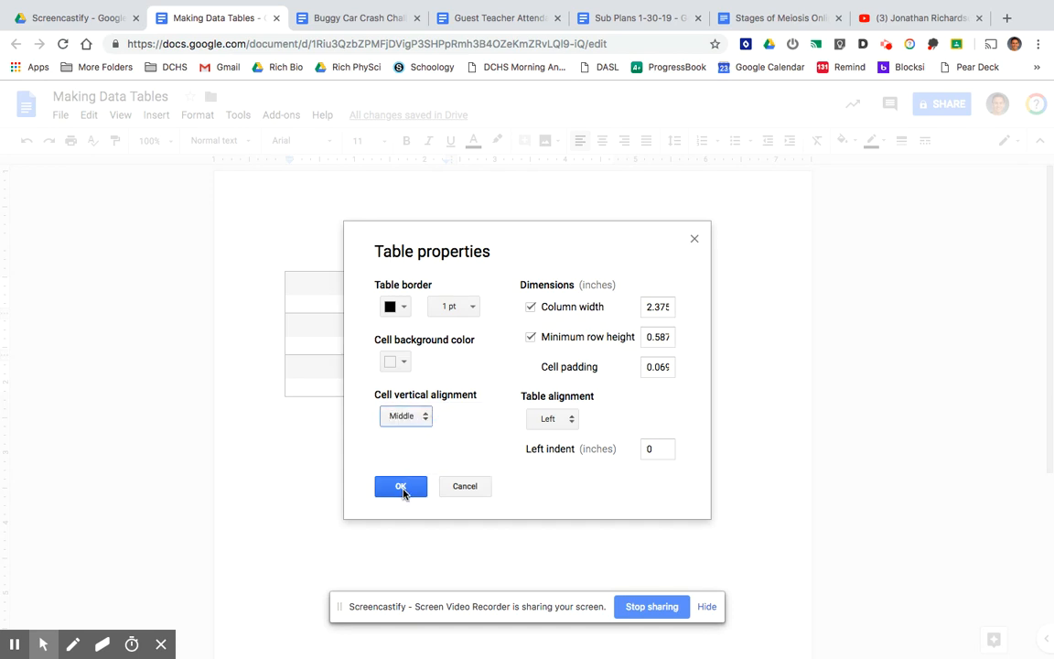
{"action": "left_click", "coordinate": [402, 307]}
{"action": "left_click", "coordinate": [420, 289]}
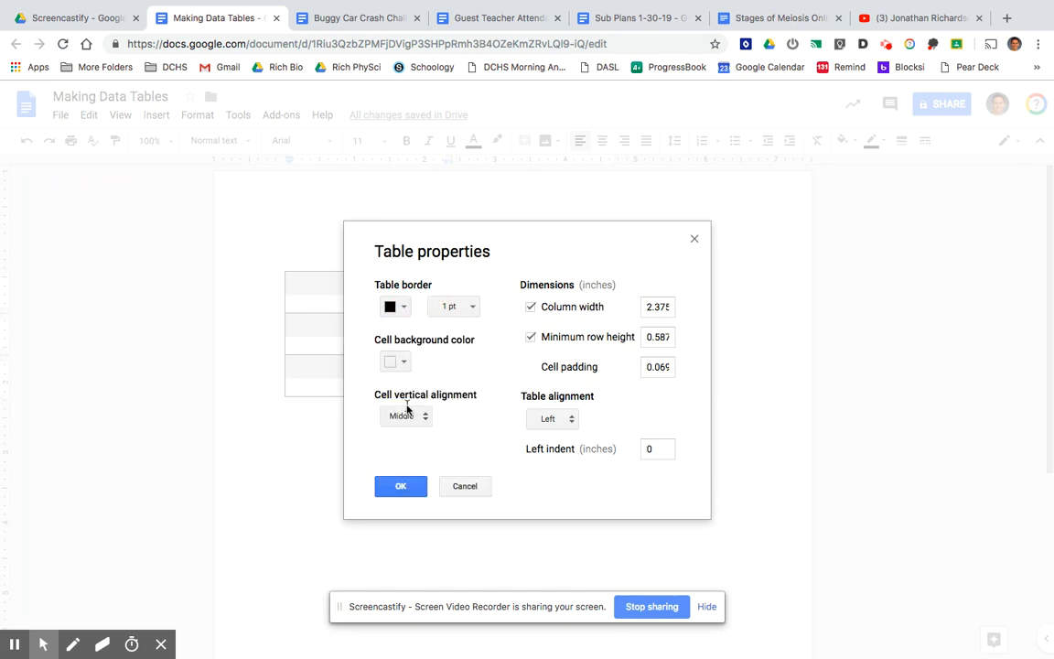
{"action": "left_click", "coordinate": [408, 495]}
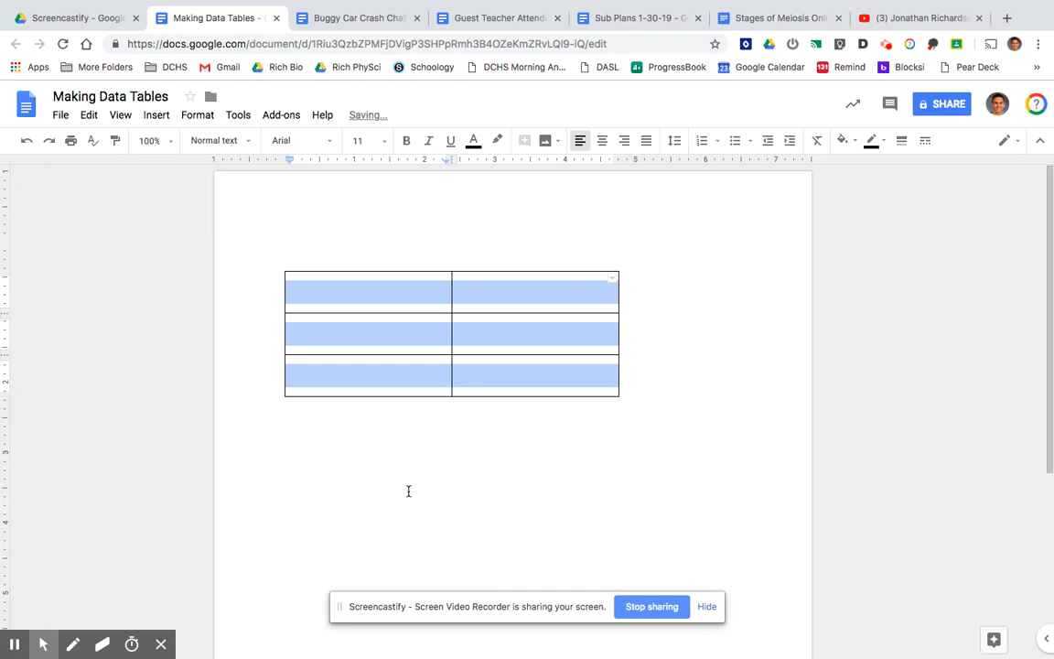
- Center the text horizontally in all cells of the table
{"action": "left_click", "coordinate": [383, 286]}
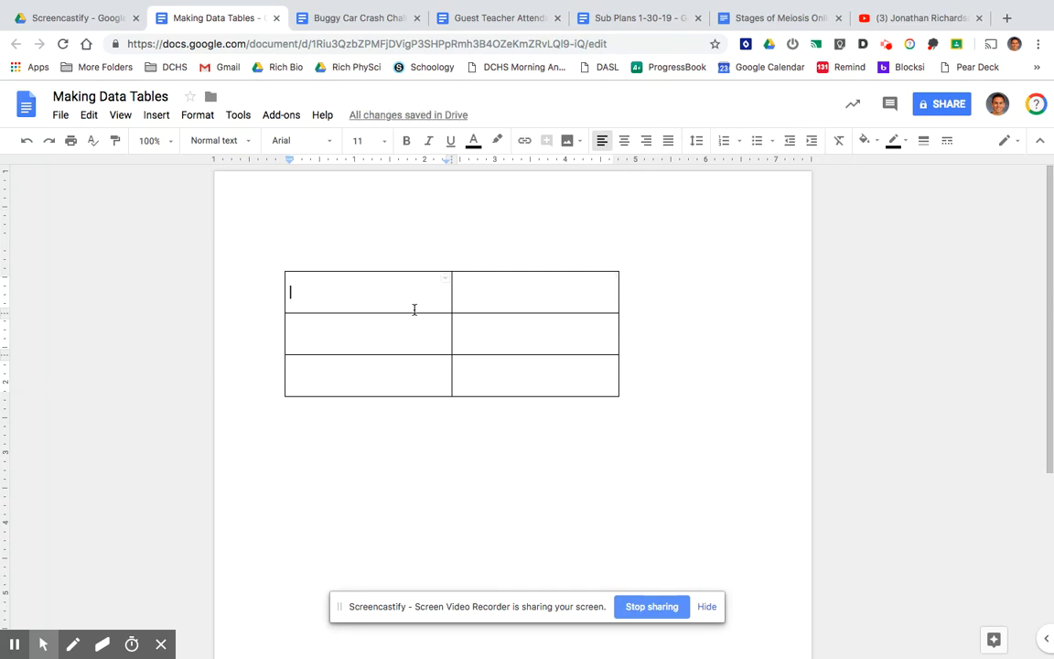
{"action": "left_click_drag", "start_coordinate": [353, 299], "coordinate": [458, 338]}
{"action": "left_click_drag", "start_coordinate": [488, 373], "coordinate": [518, 388]}
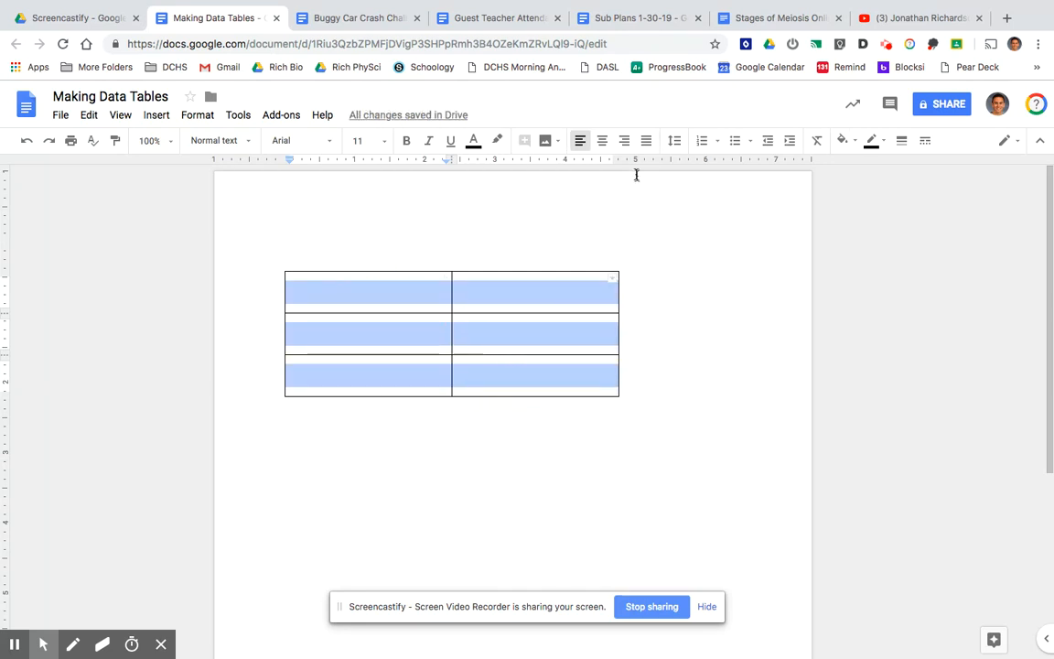
{"action": "key", "text": "super+shift+e"}
{"action": "left_click", "coordinate": [404, 289]}
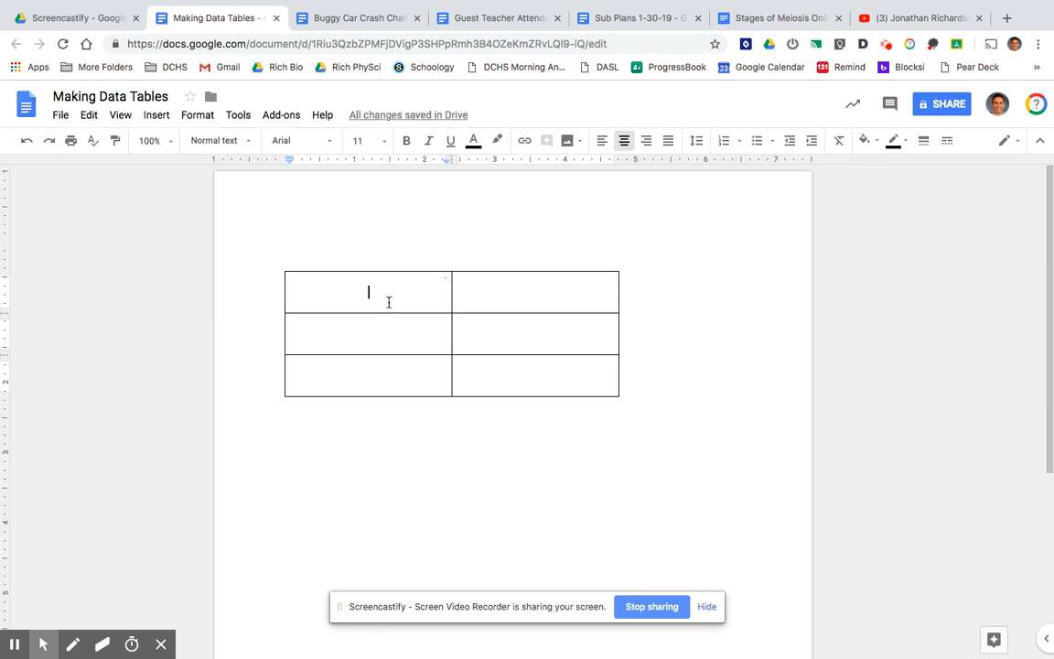
- Enter the column headings "Position (m)" and "Time (s)" in the first row of the table
{"action": "type", "text": "Pso"}
{"action": "key", "text": "BackSpace"}
{"action": "key", "text": "BackSpace"}
{"action": "type", "text": "osition"}
{"action": "type", "text": " (m0"}
{"action": "key", "text": "BackSpace"}
{"action": "type", "text": ")"}
{"action": "left_click", "coordinate": [524, 295]}
{"action": "type", "text": "Time (s)"}
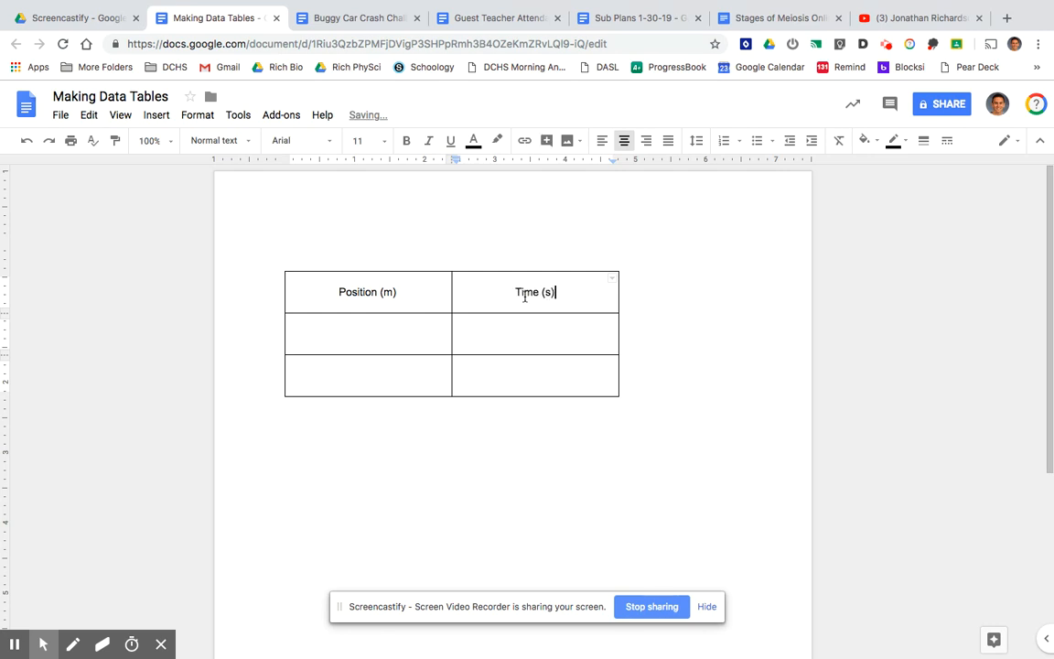
- Make both column headings in the table's first row bold
{"action": "left_click_drag", "start_coordinate": [400, 295], "coordinate": [567, 298]}
{"action": "left_click", "coordinate": [338, 293]}
{"action": "key", "text": "ctrl+b"}
{"action": "left_click", "coordinate": [377, 343]}
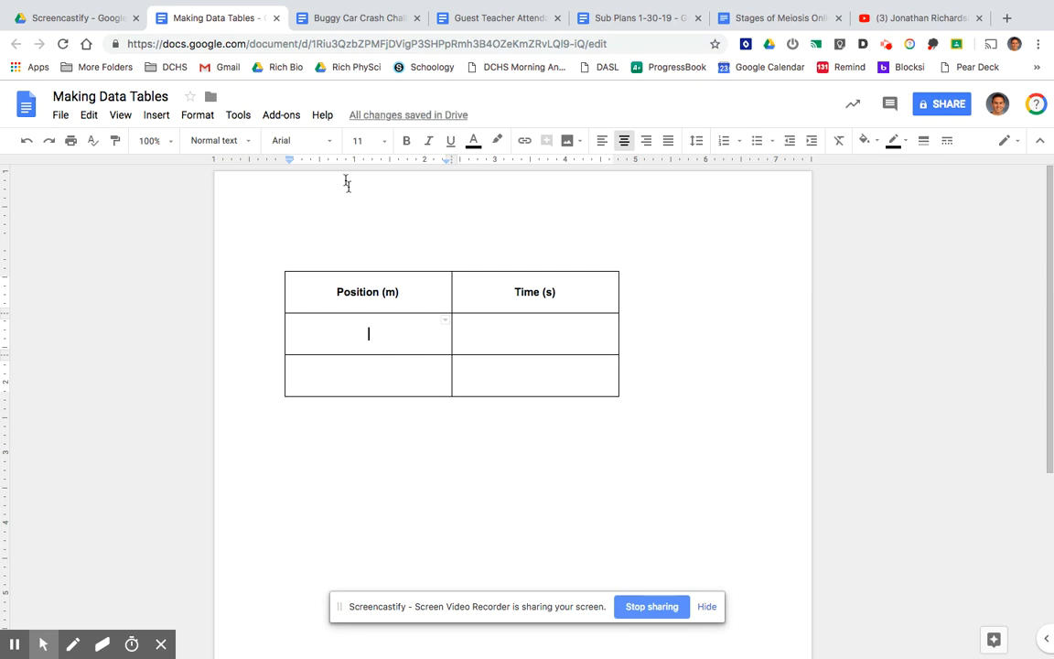
{"action": "left_click", "coordinate": [329, 141]}
{"action": "left_click", "coordinate": [330, 141]}
{"action": "left_click", "coordinate": [386, 140]}
{"action": "left_click", "coordinate": [385, 141]}
{"action": "left_click", "coordinate": [408, 142]}
- Enter 0 and 1 in the two empty cells below the "Position (m)" heading
{"action": "left_click", "coordinate": [371, 334]}
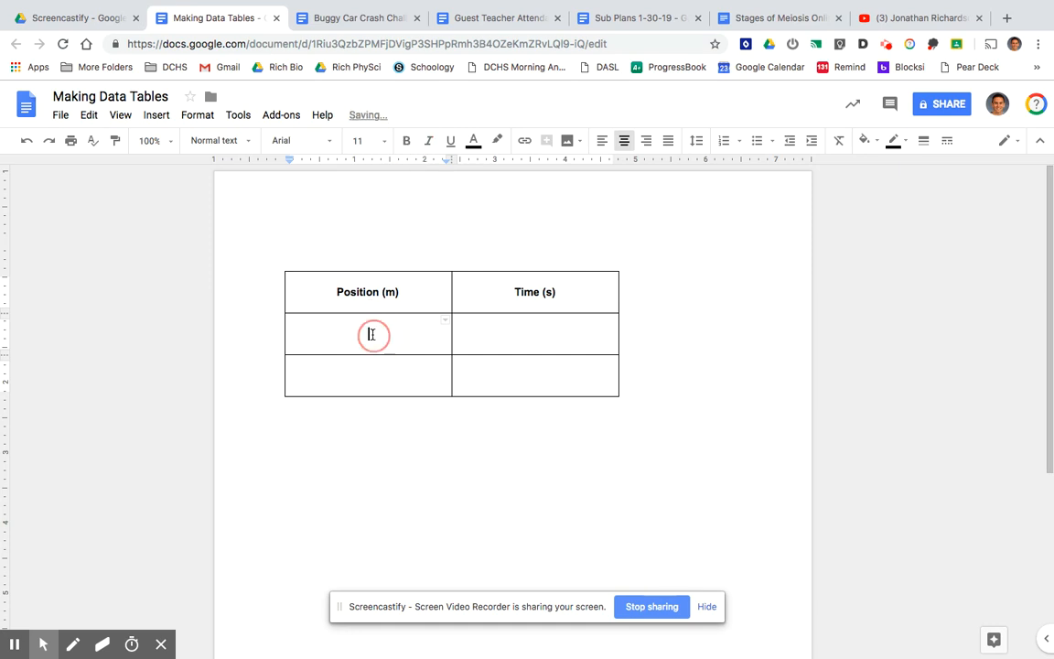
{"action": "type", "text": "0"}
{"action": "key", "text": "Down"}
{"action": "type", "text": "1"}
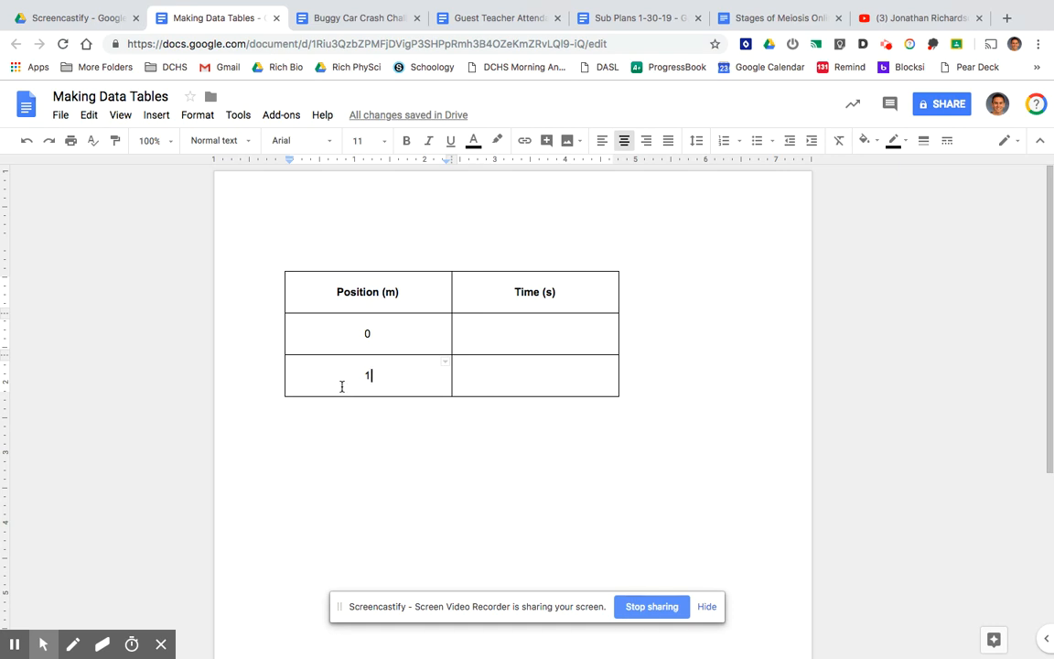
- Insert a new row below the last table row and enter 2 in its position cell
{"action": "left_click_drag", "start_coordinate": [346, 369], "coordinate": [530, 369]}
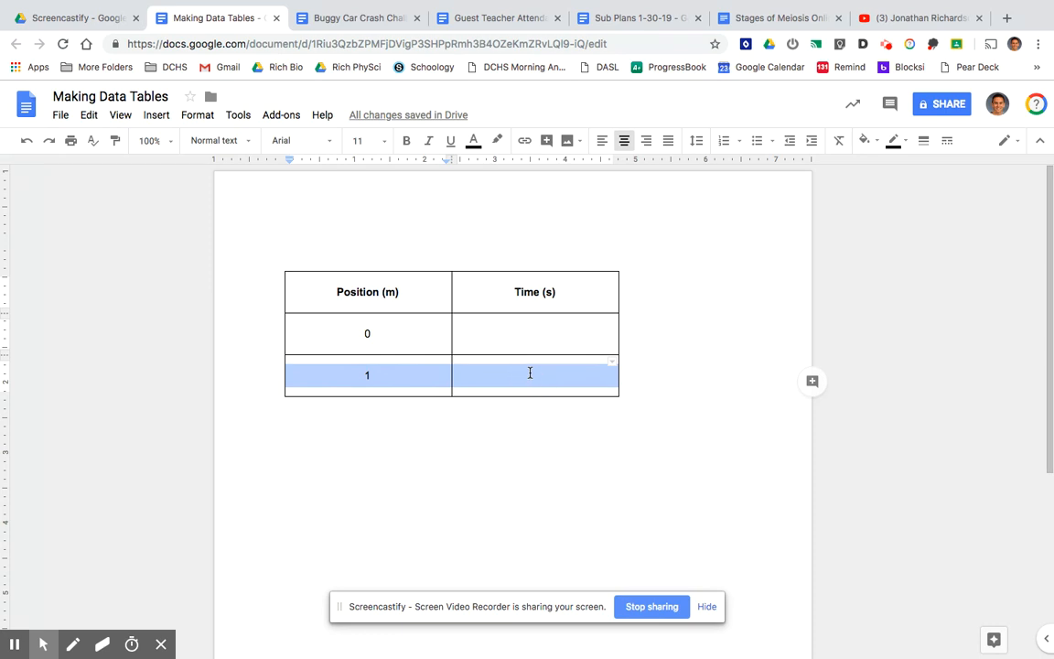
{"action": "right_click", "coordinate": [529, 375]}
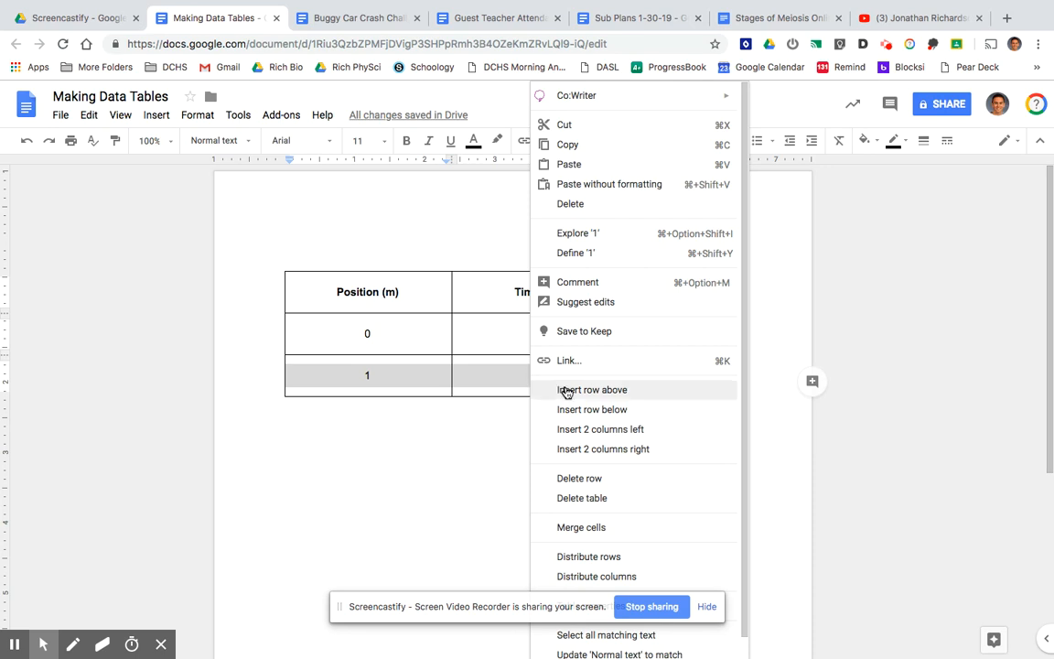
{"action": "left_click", "coordinate": [580, 411]}
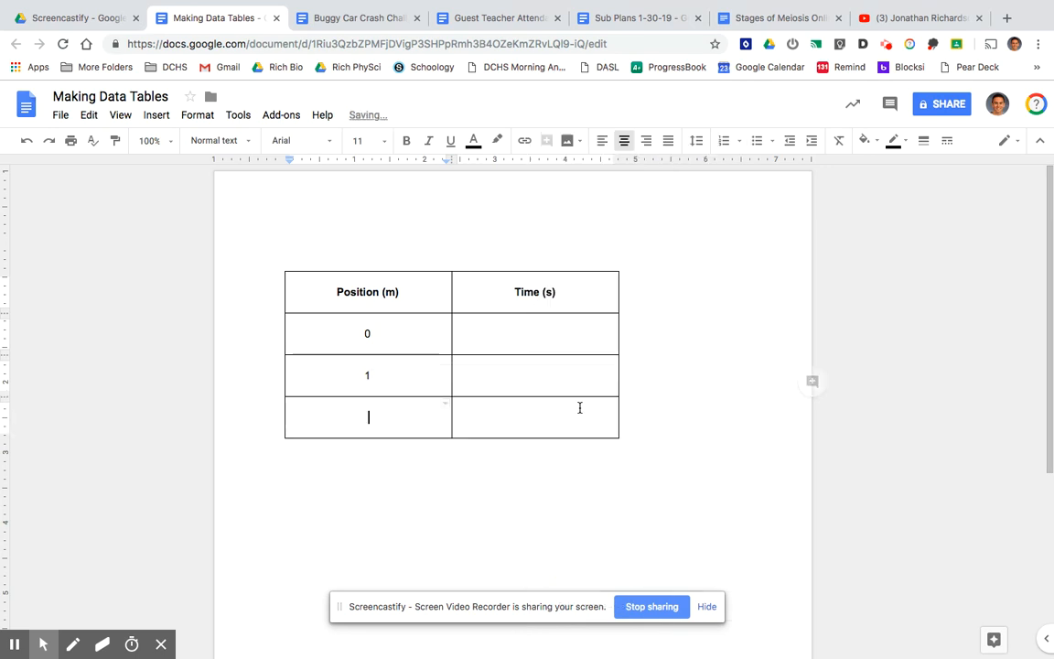
{"action": "left_click", "coordinate": [374, 423]}
{"action": "type", "text": "2"}
- Fill the "Time (s)" column with 0, 3.1 and 6.3 for positions 0, 1 and 2
{"action": "key", "text": "Tab"}
{"action": "key", "text": "Up"}
{"action": "key", "text": "Up"}
{"action": "type", "text": "0"}
{"action": "key", "text": "Down"}
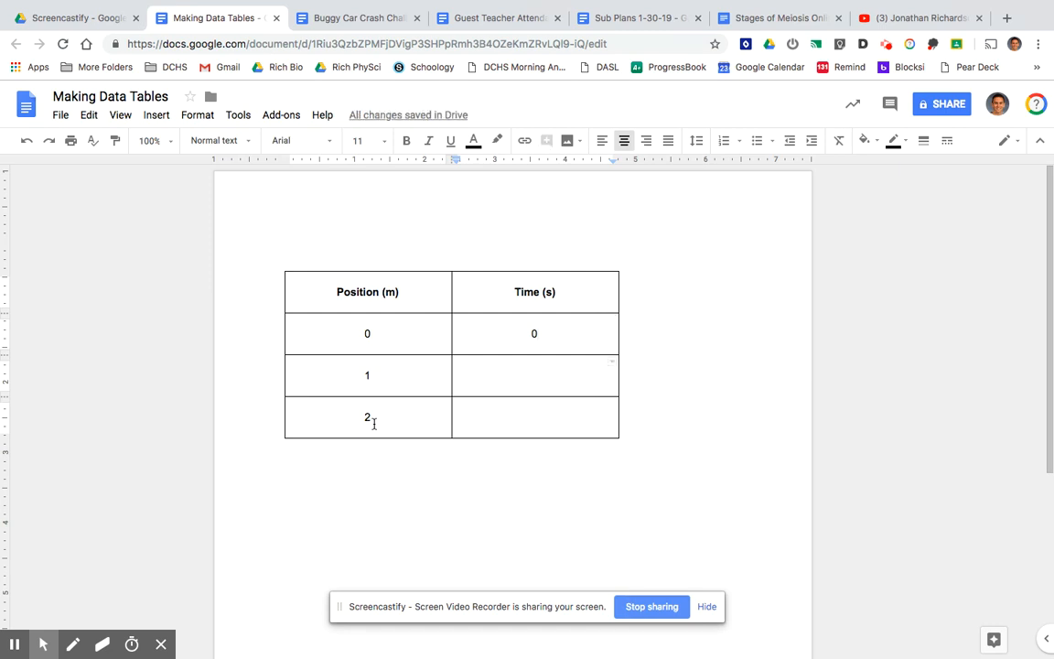
{"action": "type", "text": "3.1"}
{"action": "key", "text": "Down"}
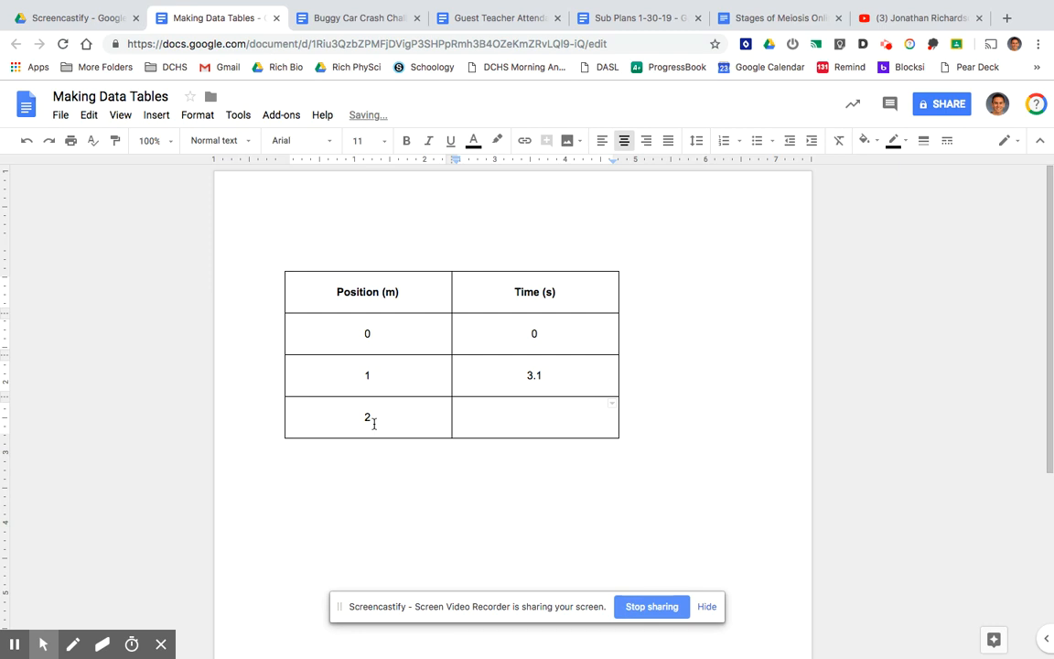
{"action": "type", "text": "6.3"}
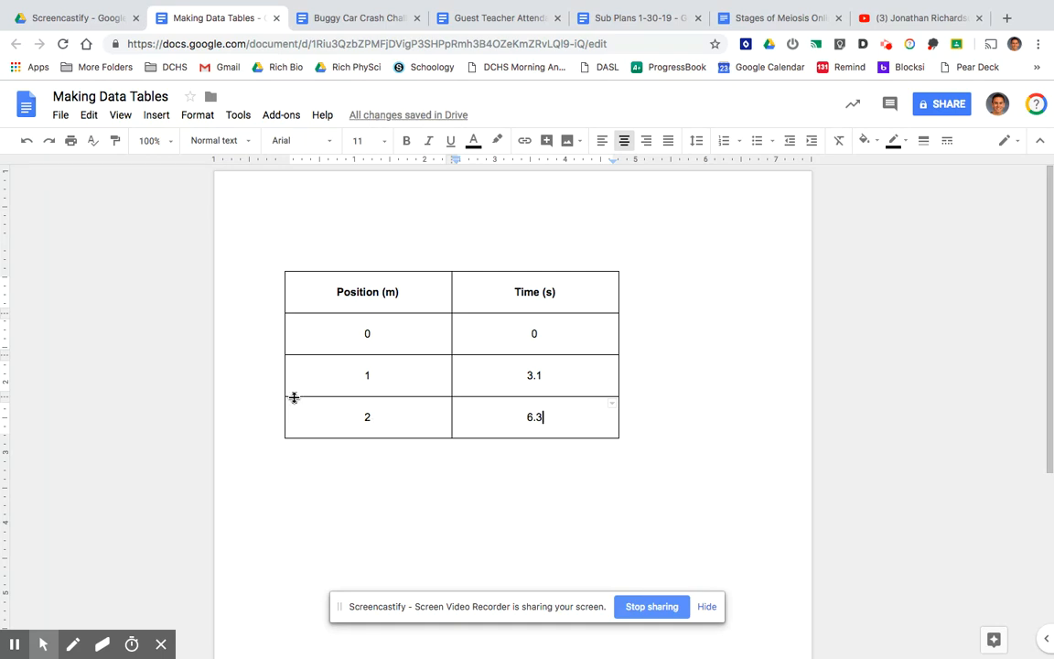
- Narrow the table by moving its left edge inward about 0.3 inch and its right edge inward about 0.25 inch
{"action": "left_click", "coordinate": [284, 332]}
{"action": "left_click_drag", "start_coordinate": [285, 332], "coordinate": [307, 331]}
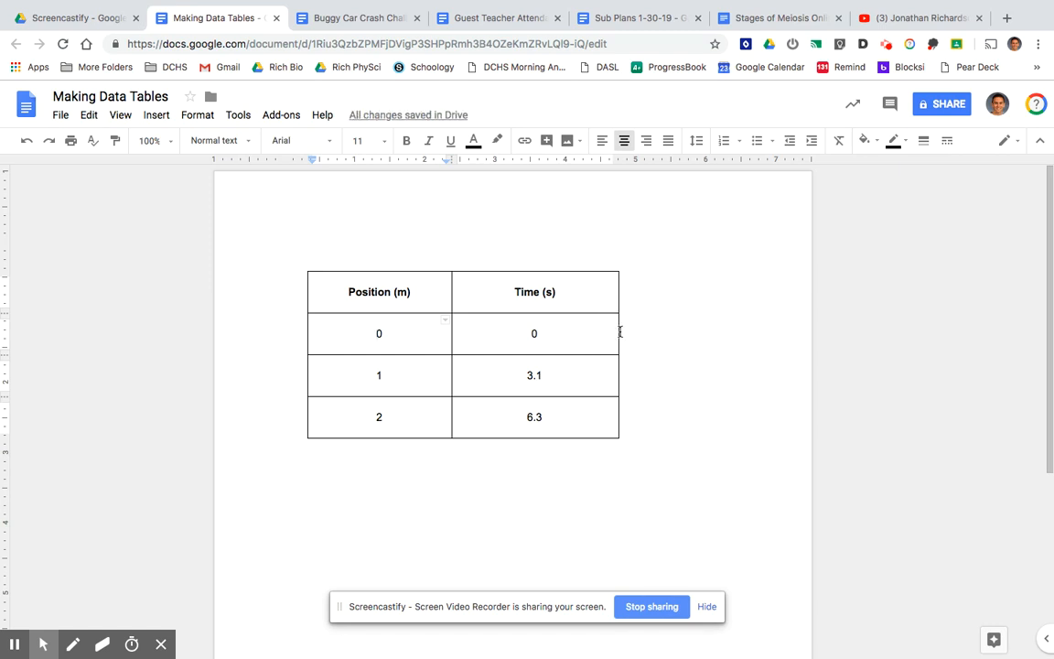
{"action": "left_click_drag", "start_coordinate": [619, 333], "coordinate": [599, 332]}
{"action": "left_click", "coordinate": [528, 289]}
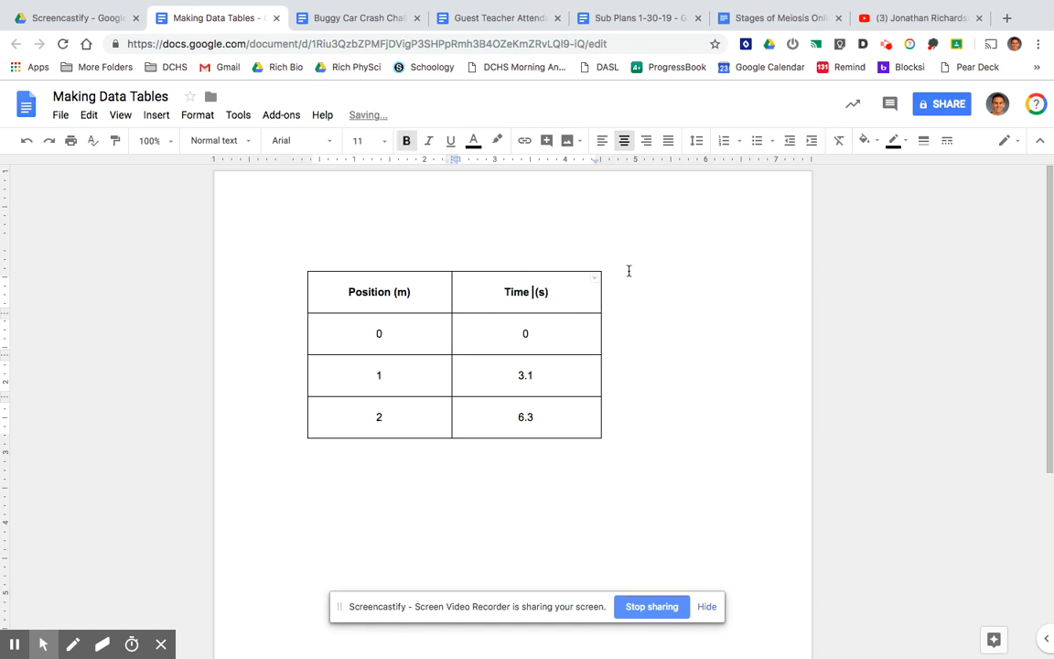
- Change the time column's heading to "Time #1 (s)" and insert a new column to the right of it
{"action": "type", "text": "#1"}
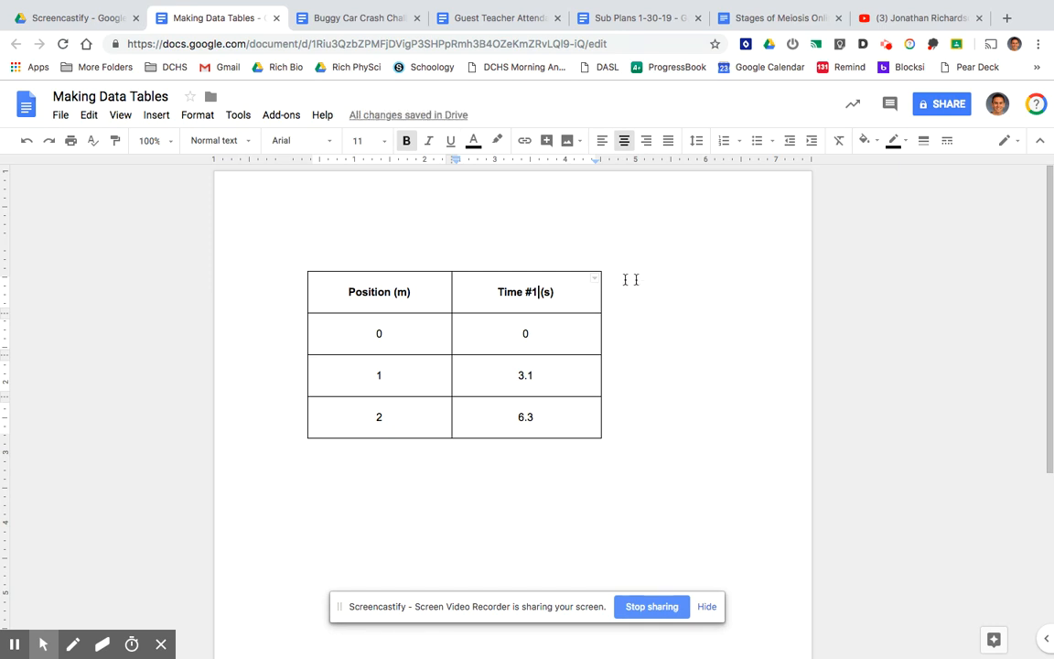
{"action": "left_click_drag", "start_coordinate": [575, 289], "coordinate": [567, 418]}
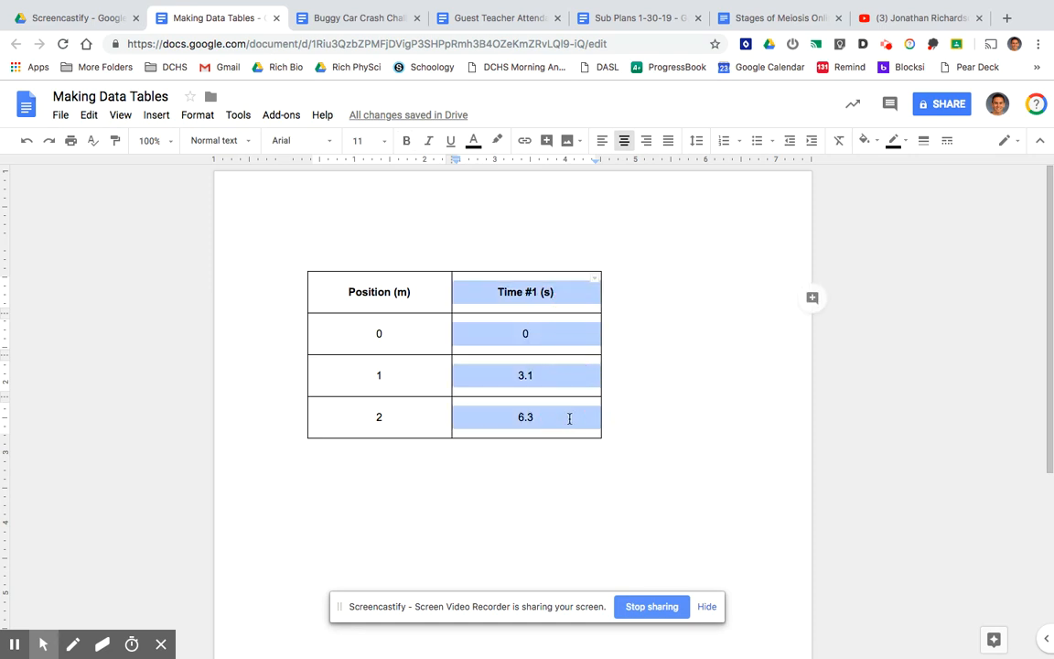
{"action": "right_click", "coordinate": [569, 420]}
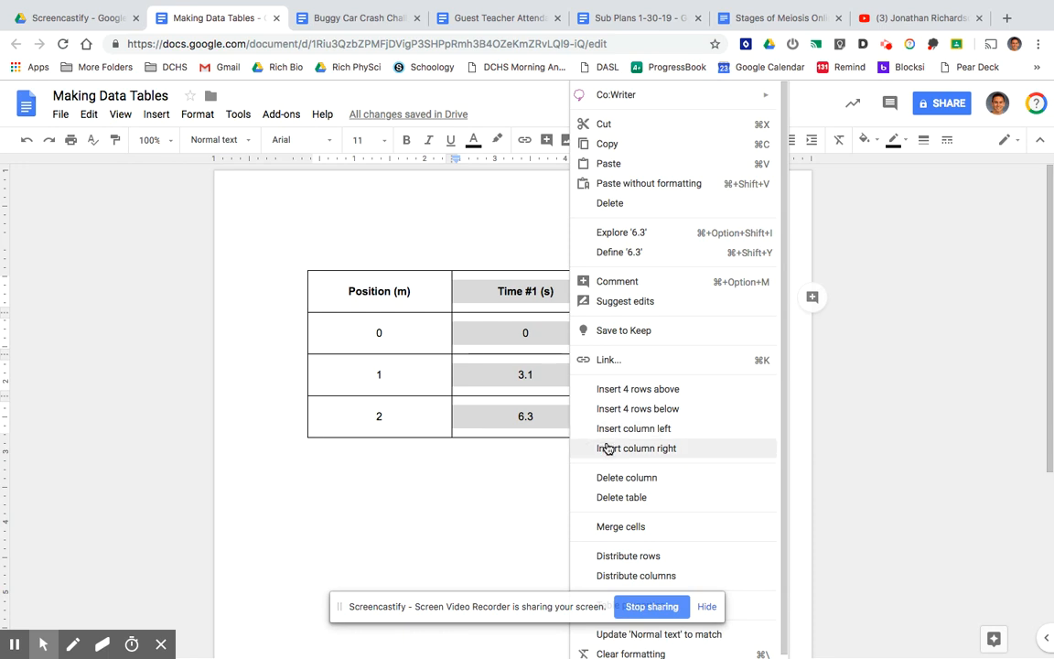
{"action": "left_click", "coordinate": [608, 449]}
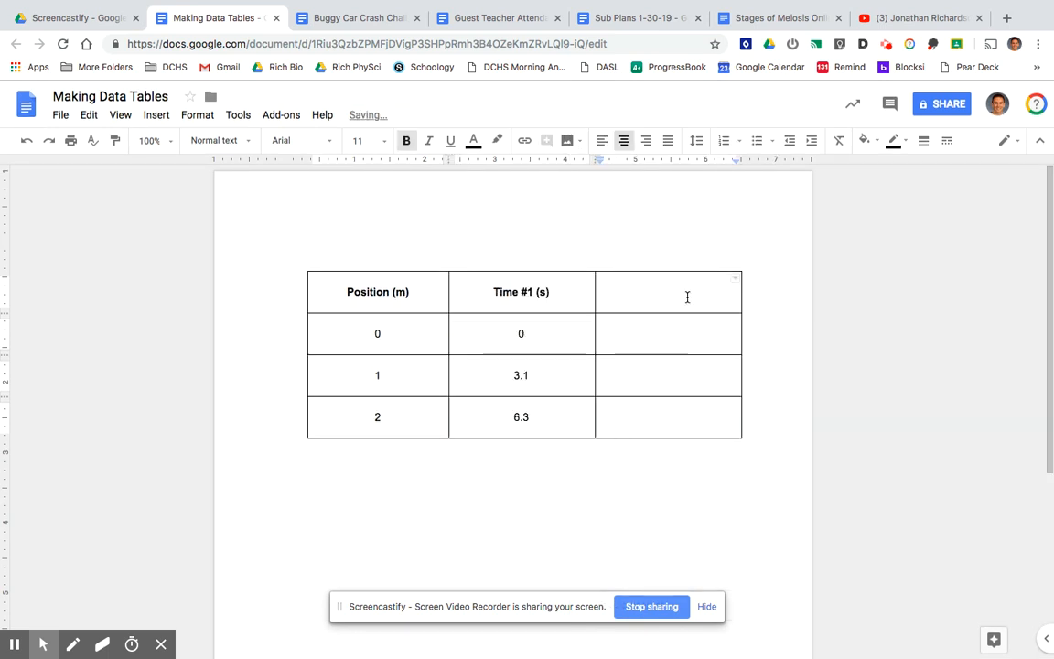
- Head the new column "Time #2 (s)" and fill it with 0, 1.5 and 2.9 for positions 0, 1 and 2
{"action": "type", "text": "Tim"}
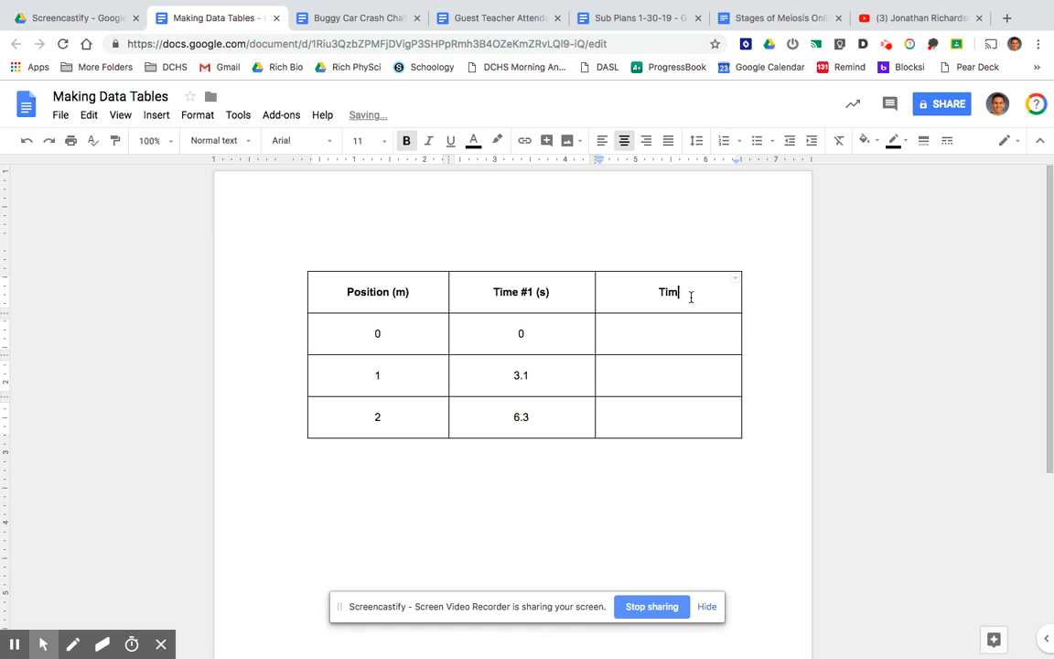
{"action": "type", "text": "e #2 (s)"}
{"action": "key", "text": "Down"}
{"action": "type", "text": "0"}
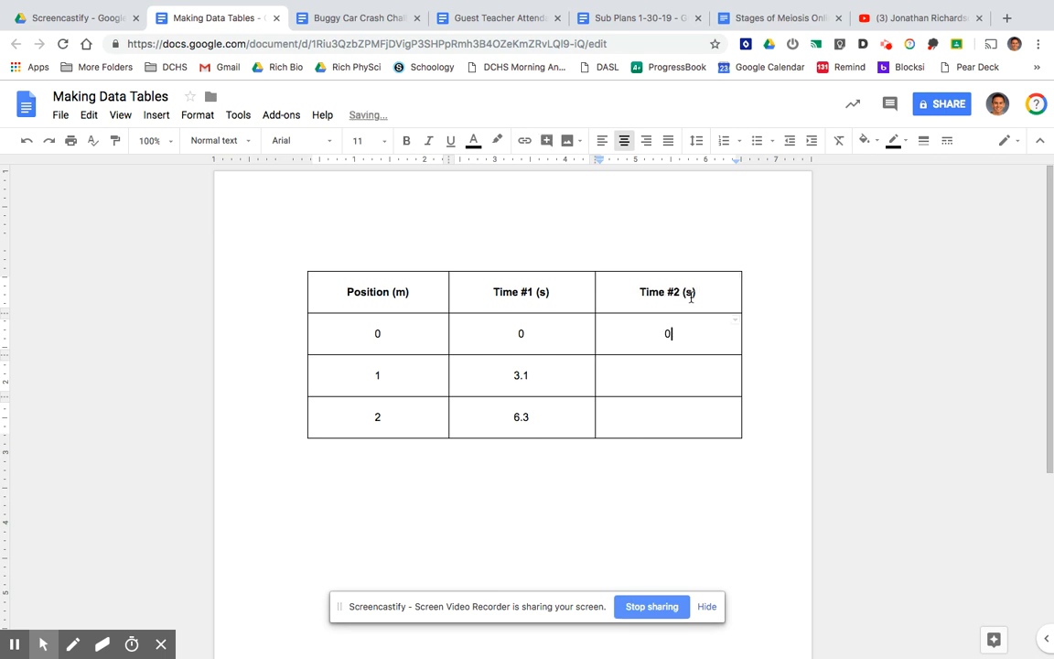
{"action": "key", "text": "Down"}
{"action": "type", "text": "1.5"}
{"action": "key", "text": "Down"}
{"action": "type", "text": "2.9"}
{"action": "key", "text": "Down"}
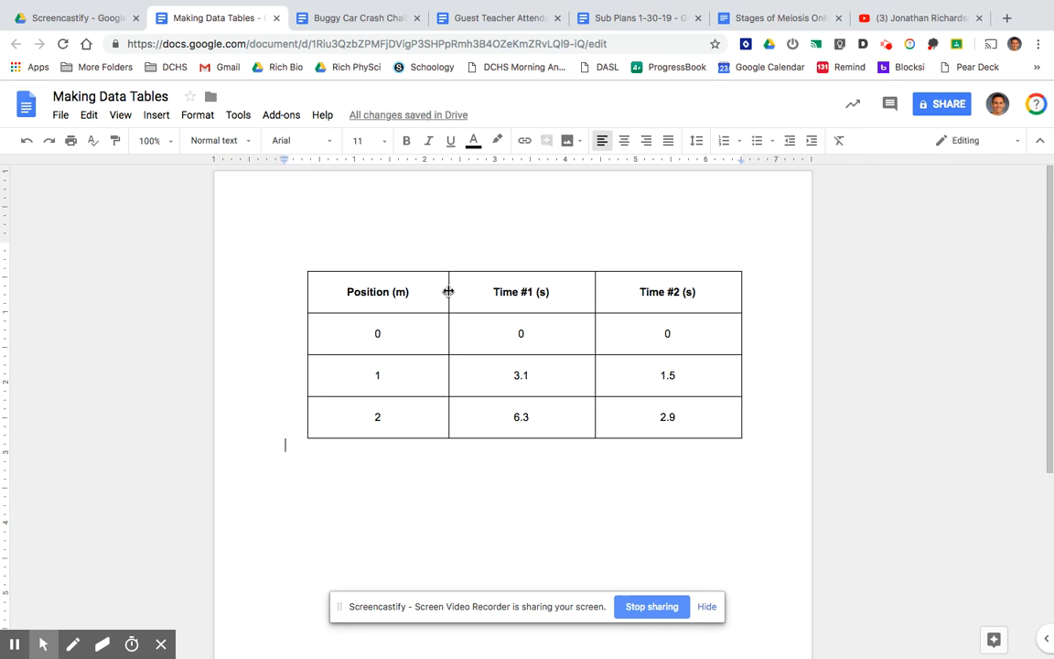
- Narrow the position column to about 1.2 inches and both time columns to about 1.6 inches each
{"action": "left_click_drag", "start_coordinate": [447, 291], "coordinate": [395, 291]}
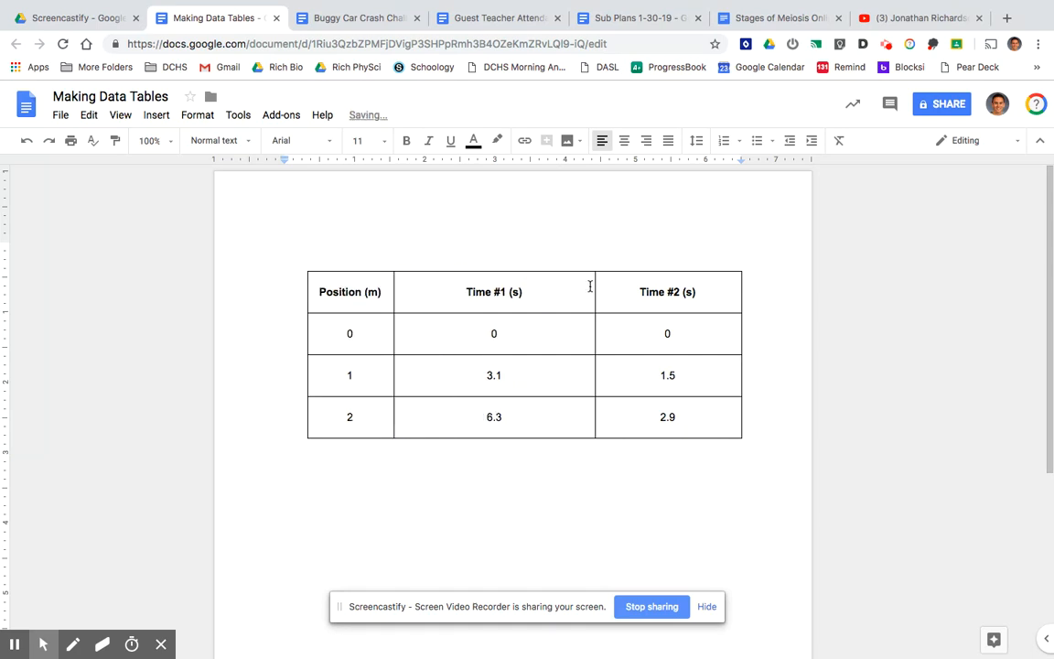
{"action": "left_click_drag", "start_coordinate": [593, 288], "coordinate": [508, 288]}
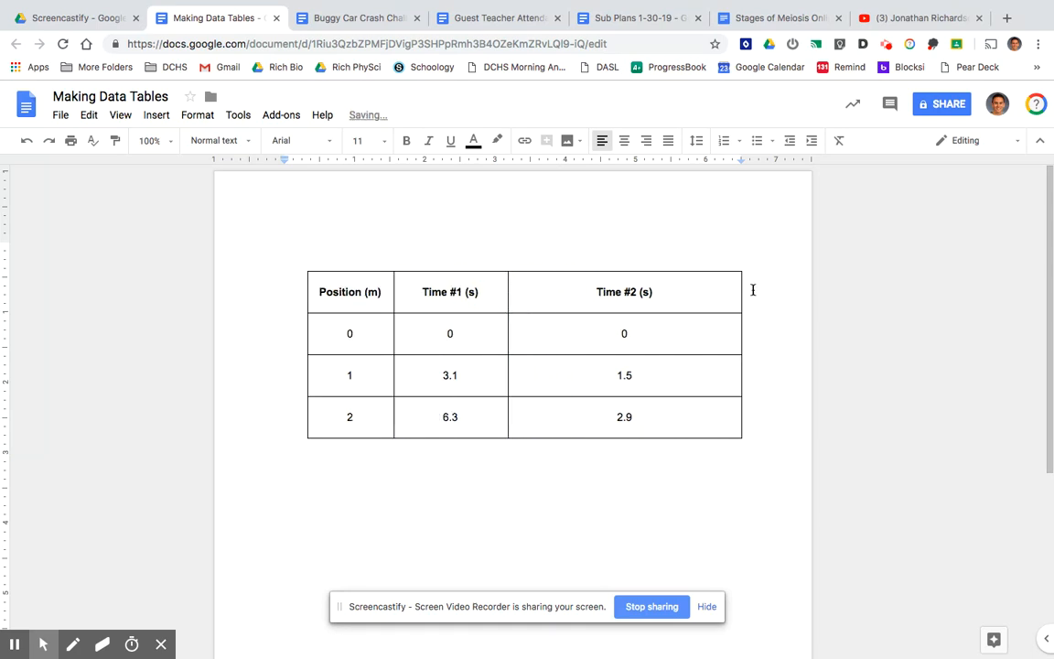
{"action": "left_click_drag", "start_coordinate": [739, 287], "coordinate": [623, 292]}
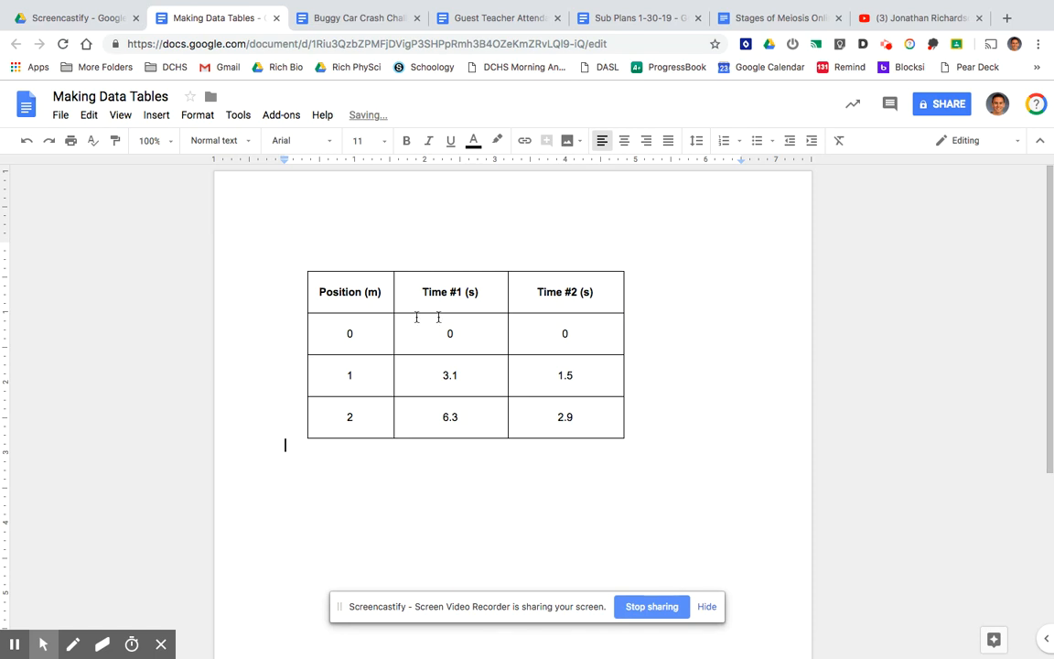
- Distribute the columns of the whole table evenly so all three have equal width
{"action": "left_click_drag", "start_coordinate": [364, 285], "coordinate": [578, 399]}
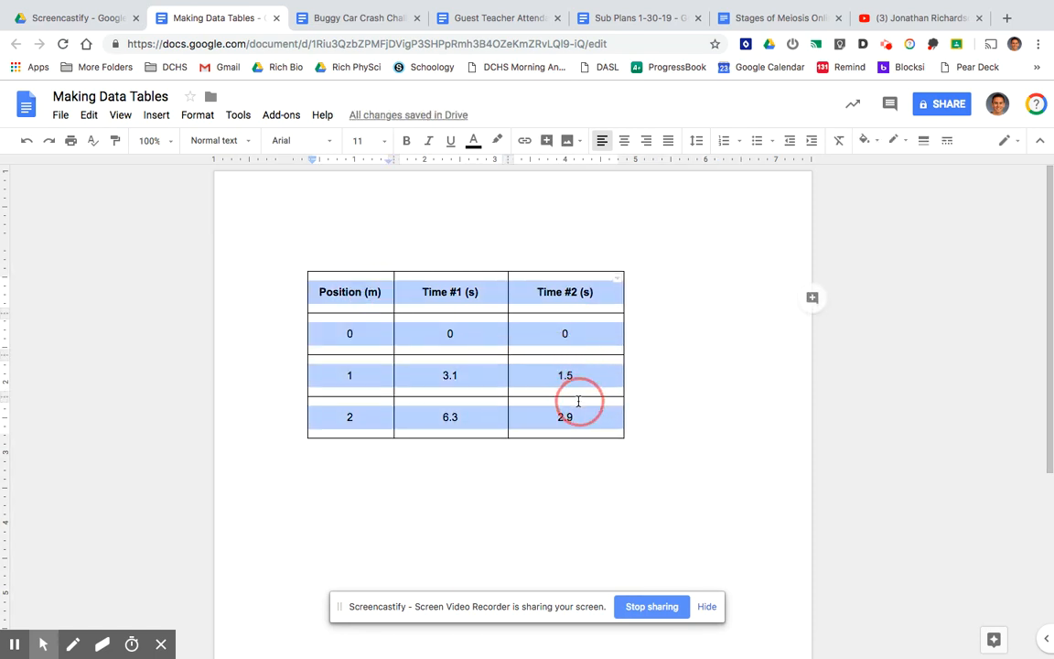
{"action": "right_click", "coordinate": [583, 388]}
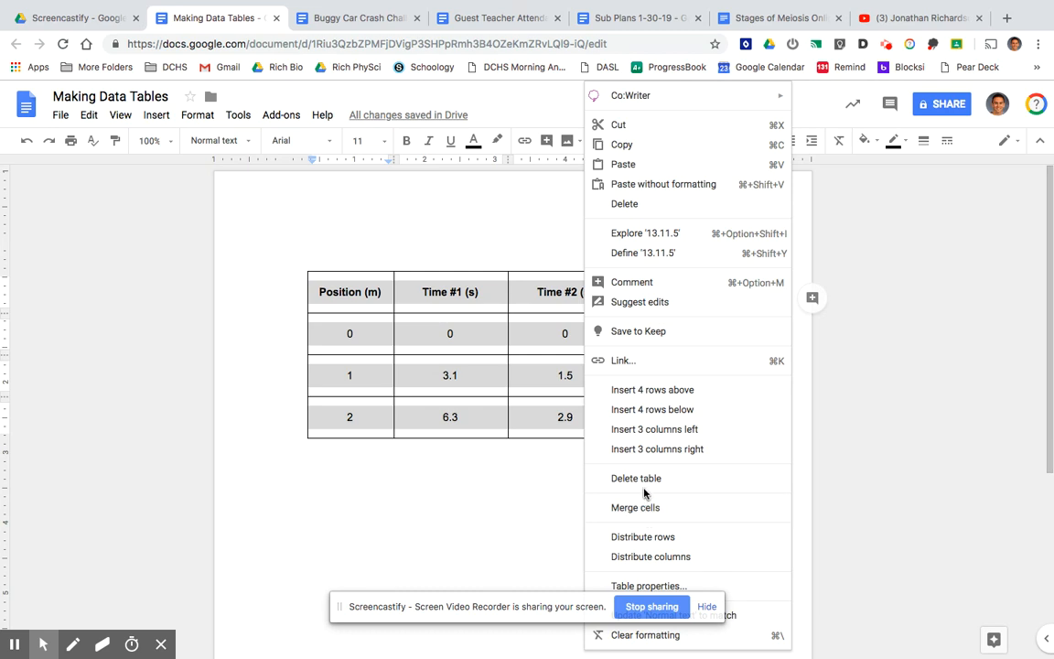
{"action": "left_click", "coordinate": [644, 554]}
{"action": "left_click", "coordinate": [499, 479]}
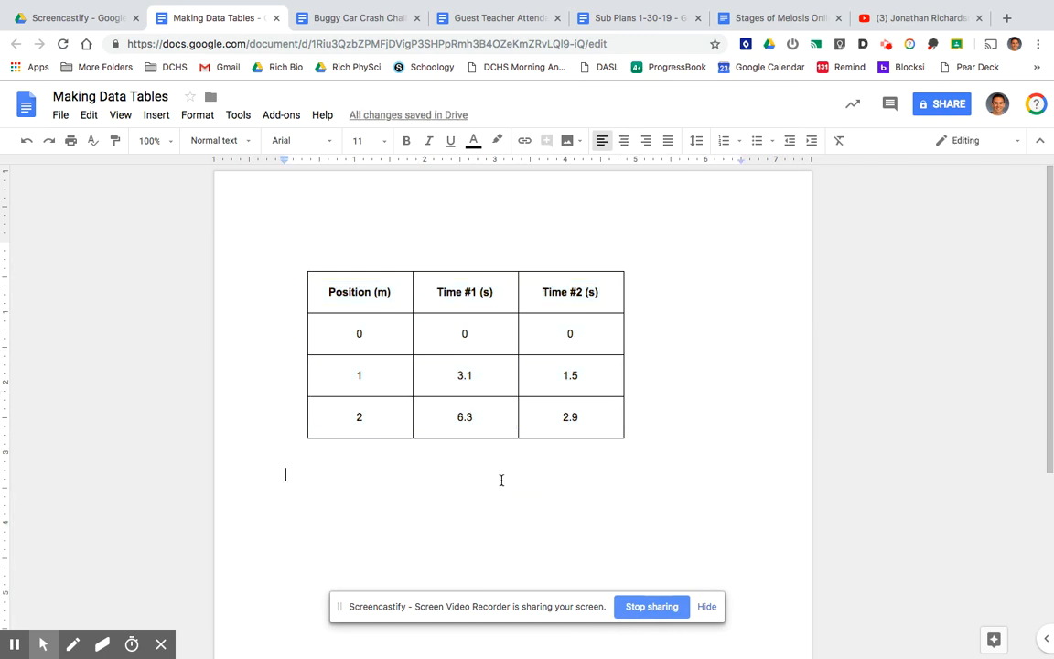
{"action": "left_click_drag", "start_coordinate": [345, 332], "coordinate": [530, 407]}
{"action": "right_click", "coordinate": [477, 383]}
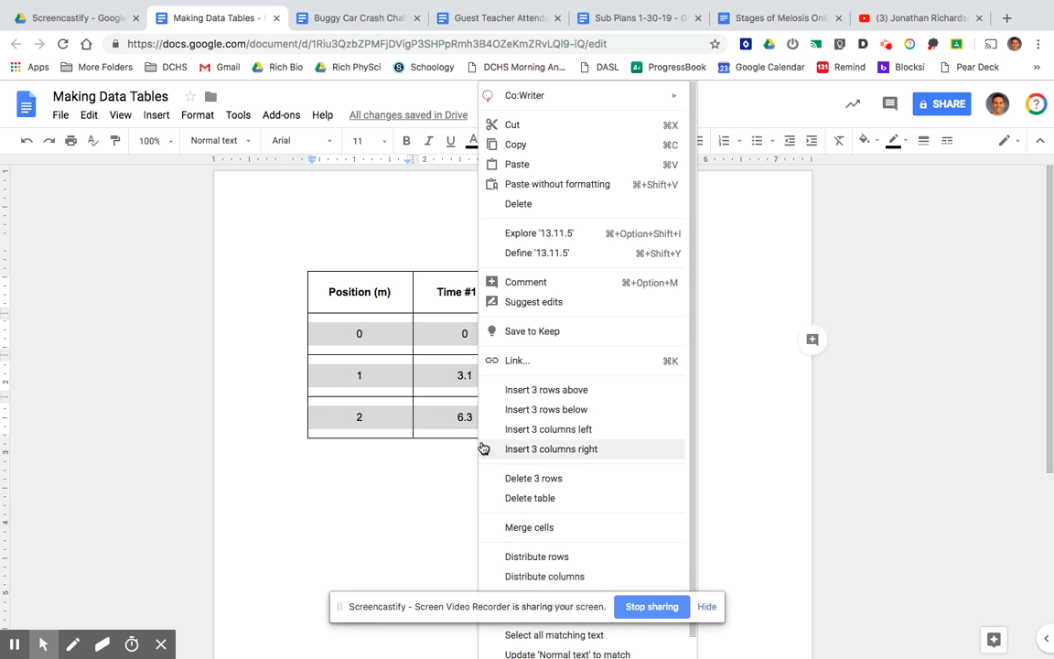
{"action": "left_click", "coordinate": [449, 416]}
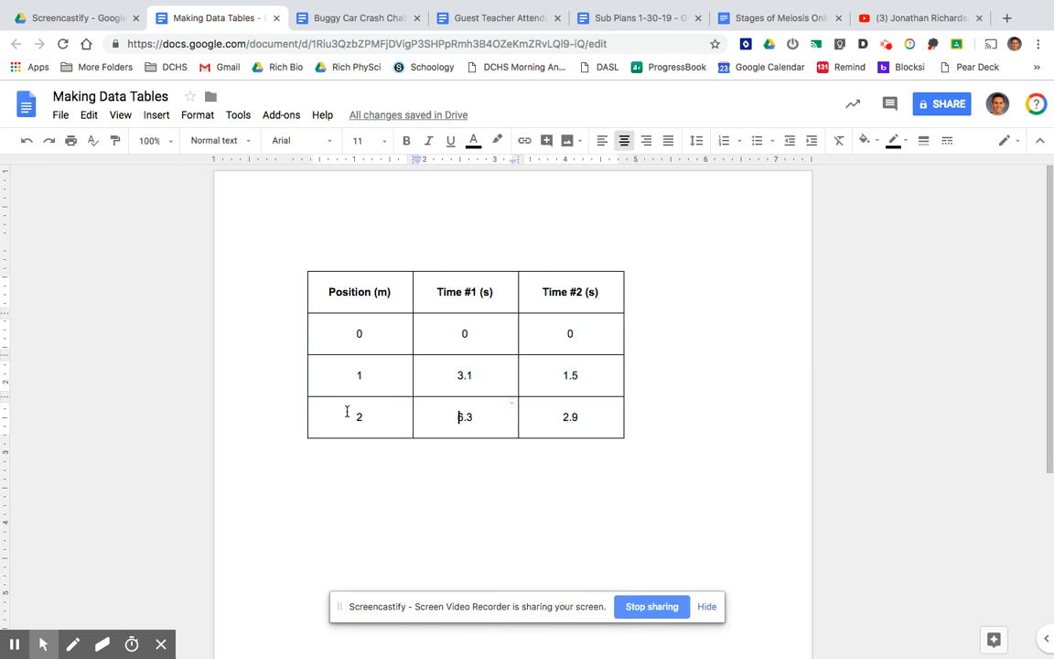
- Delete the table's last row, the one for position 2
{"action": "left_click_drag", "start_coordinate": [344, 418], "coordinate": [563, 421]}
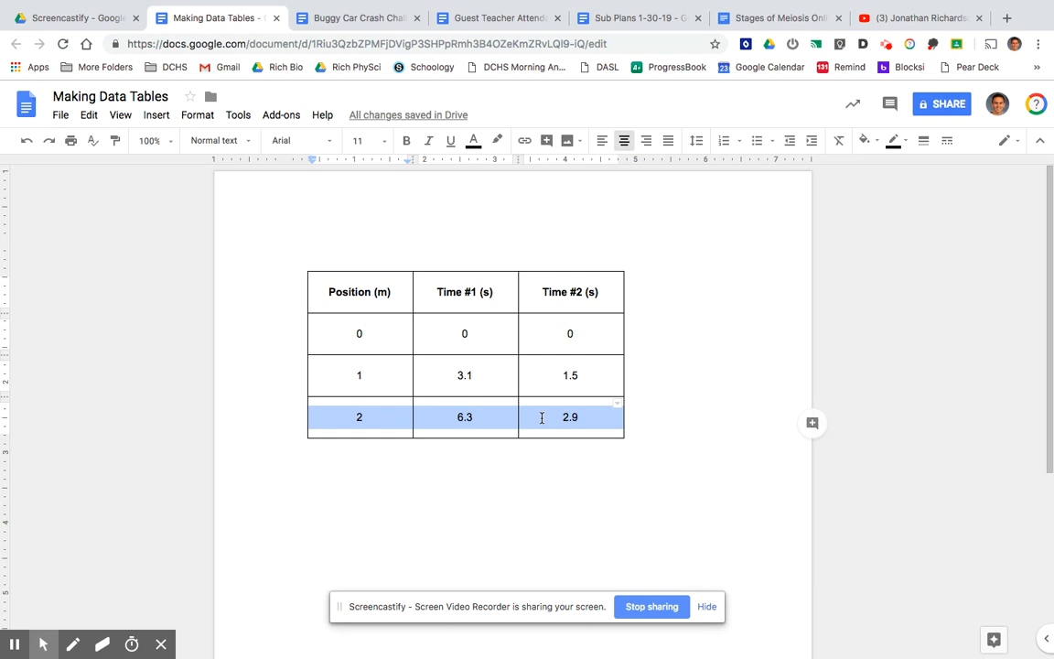
{"action": "right_click", "coordinate": [541, 420]}
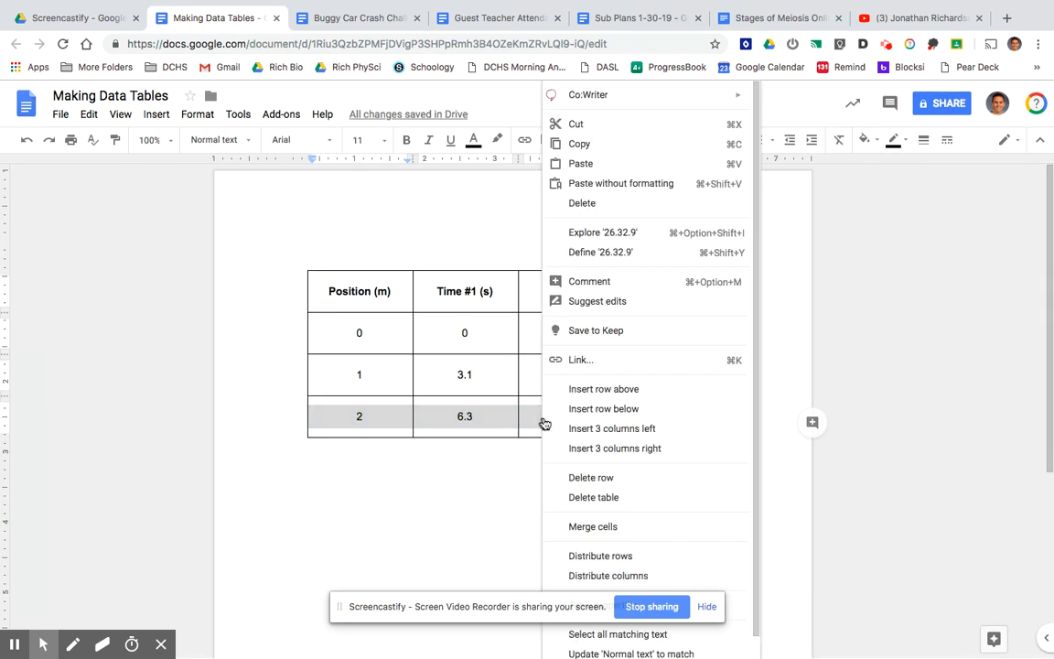
{"action": "left_click", "coordinate": [590, 477]}
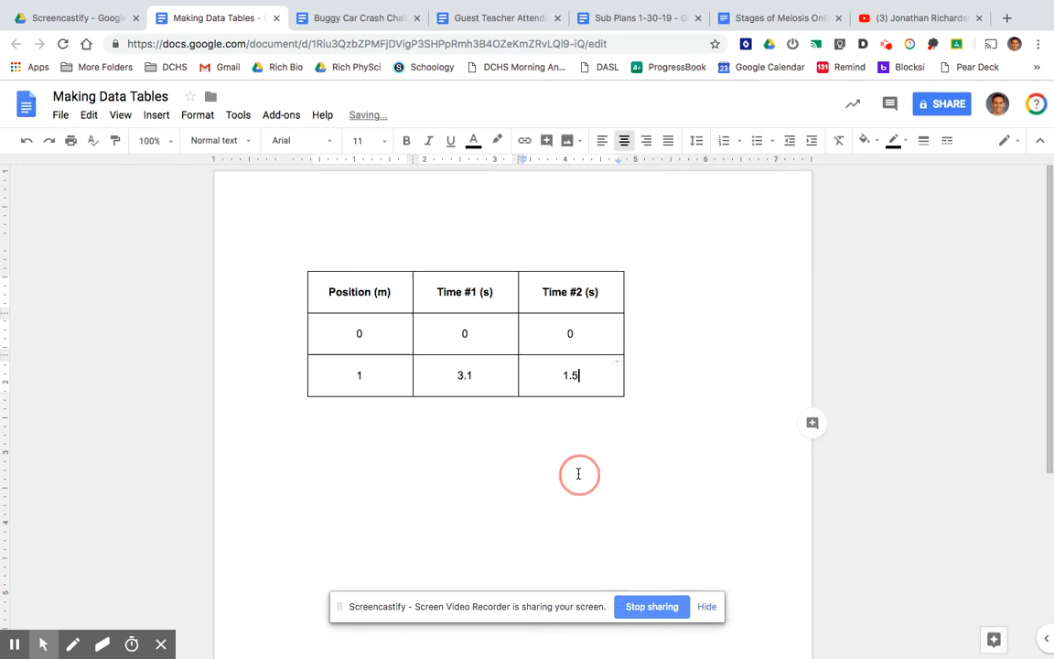